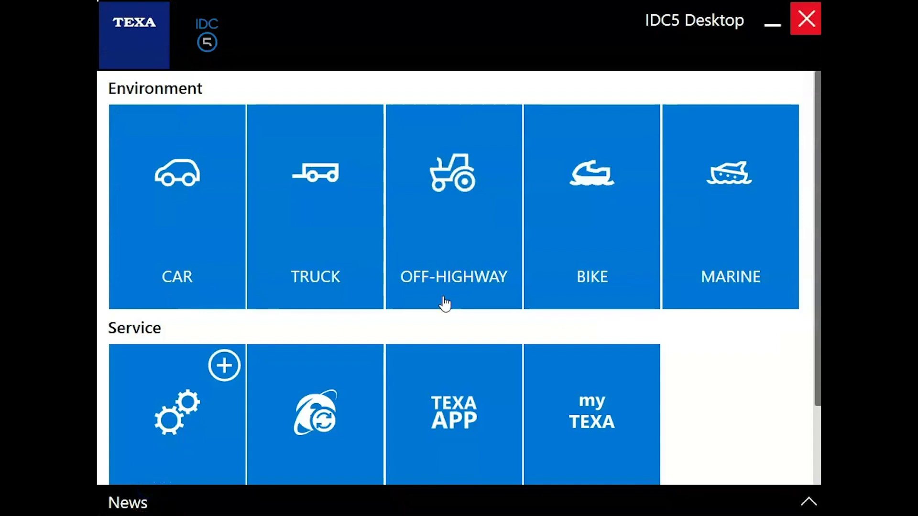
# Enter Off-Highway diagnosis, check DTC Solutions OHW in Diesel Laptops, then close the launcher
pyautogui.click(444, 303)
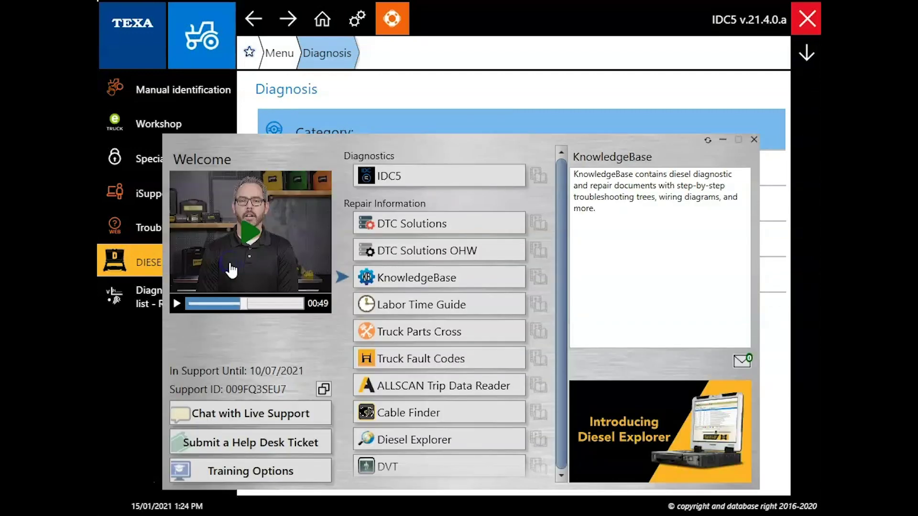
pyautogui.click(414, 260)
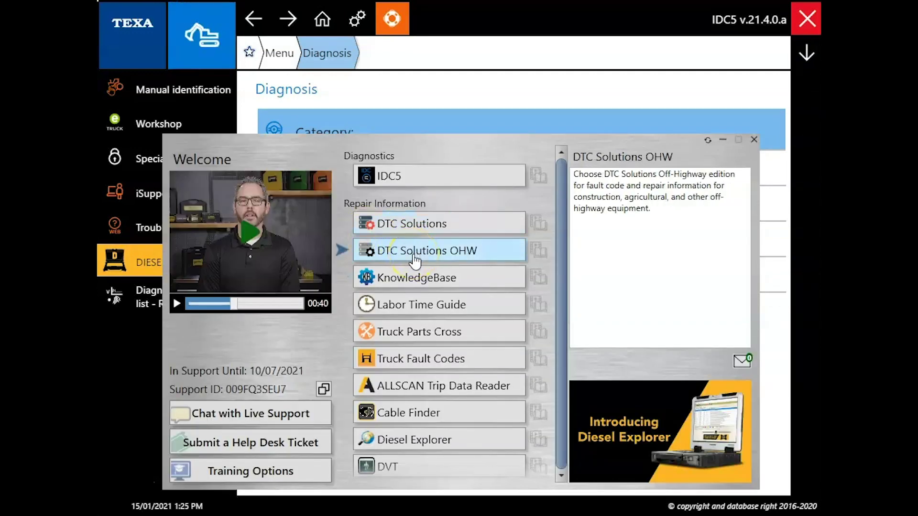
pyautogui.click(752, 139)
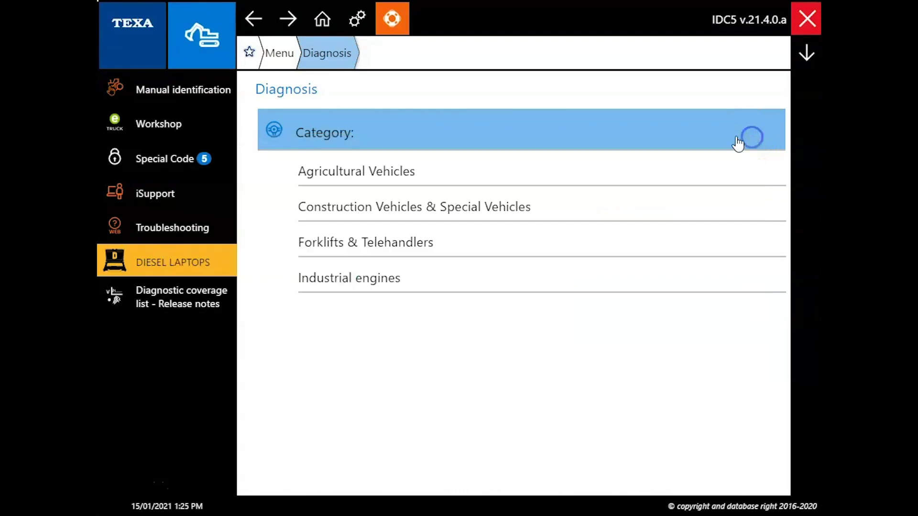
pyautogui.click(439, 182)
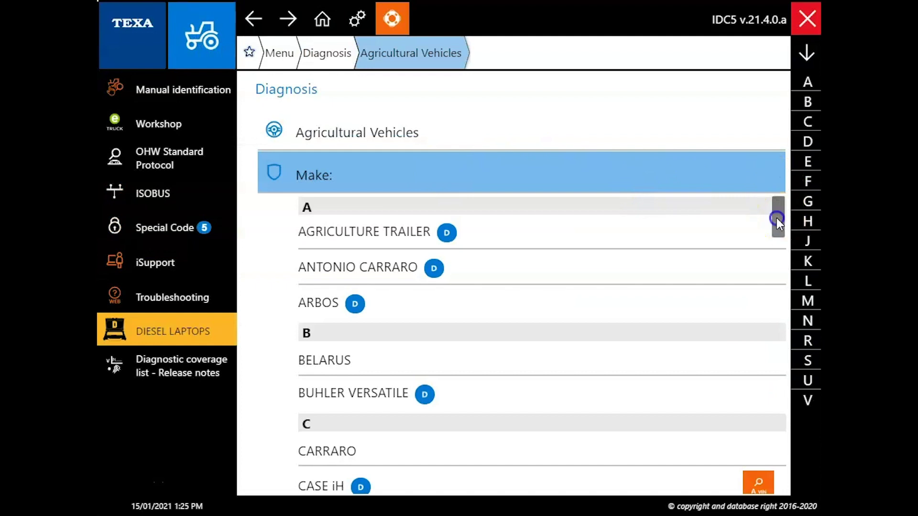
pyautogui.moveTo(777, 218); pyautogui.dragTo(777, 476)
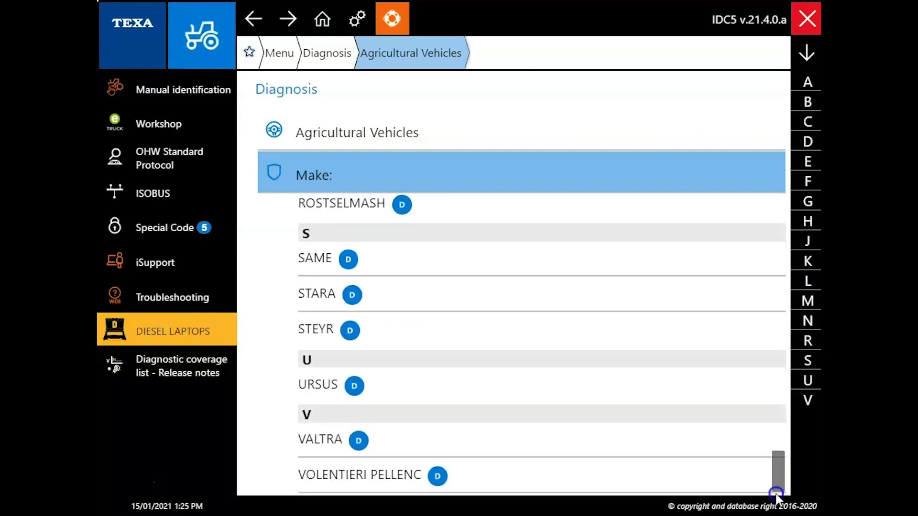
pyautogui.click(343, 63)
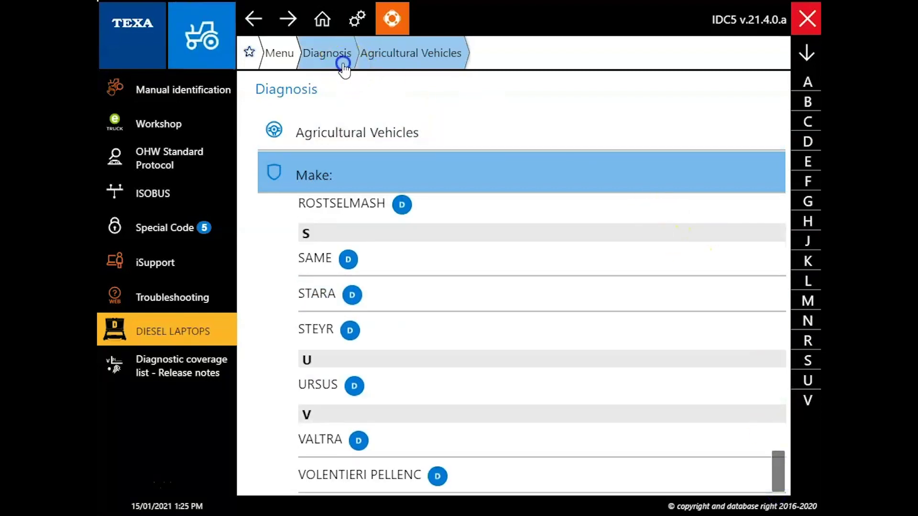
pyautogui.click(561, 207)
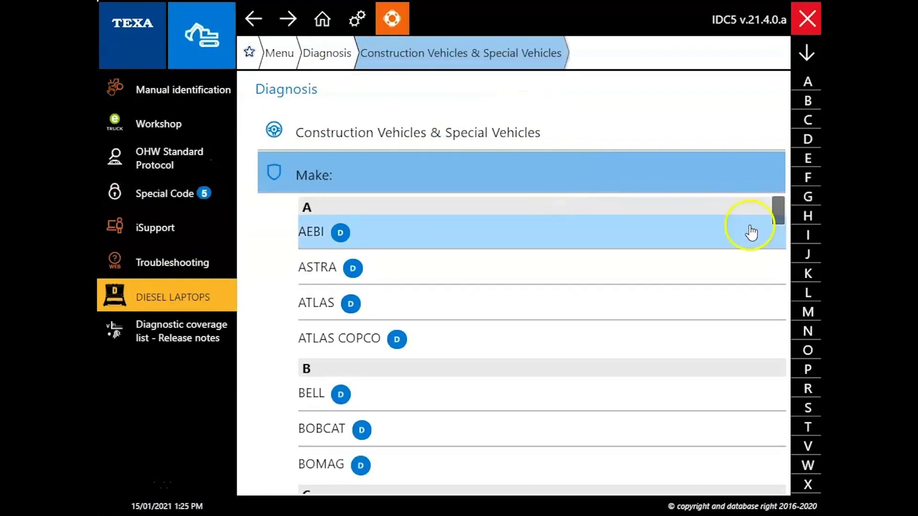
pyautogui.moveTo(770, 224); pyautogui.dragTo(784, 490)
pyautogui.click(338, 54)
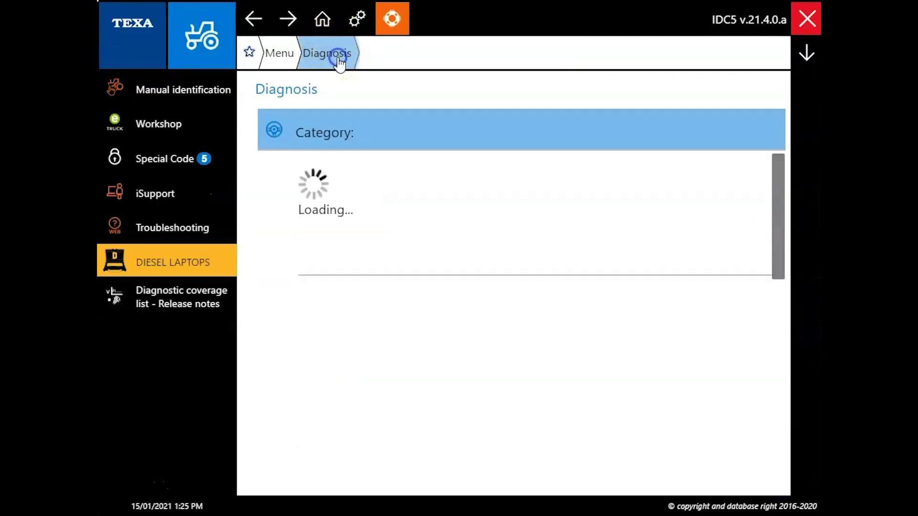
pyautogui.click(494, 247)
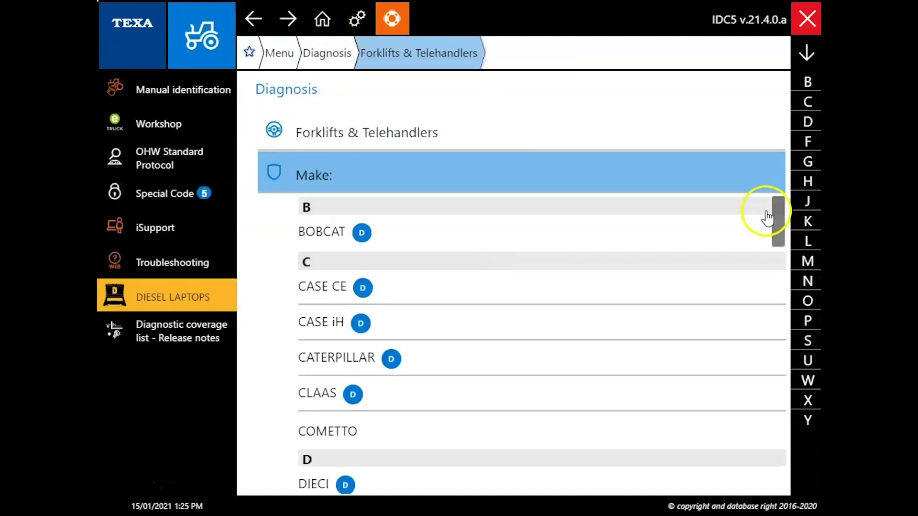
pyautogui.moveTo(778, 210); pyautogui.dragTo(782, 462)
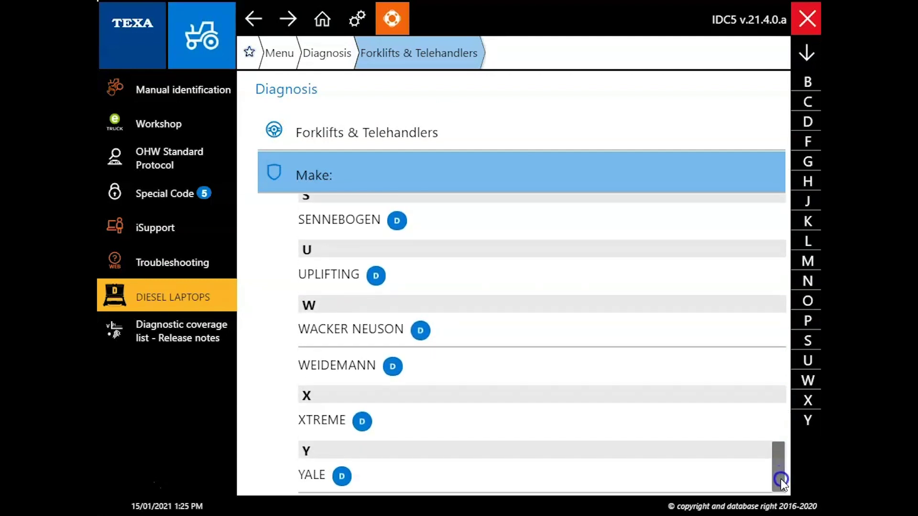
pyautogui.click(316, 57)
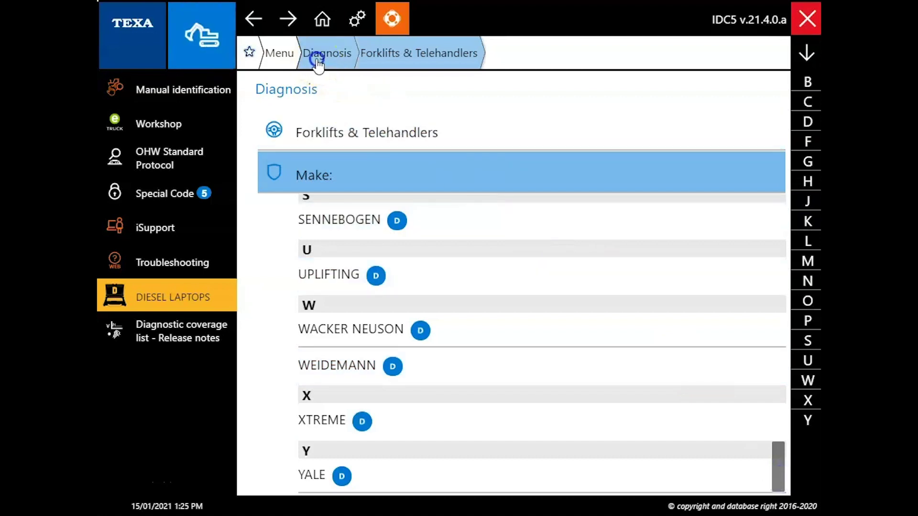
pyautogui.click(455, 288)
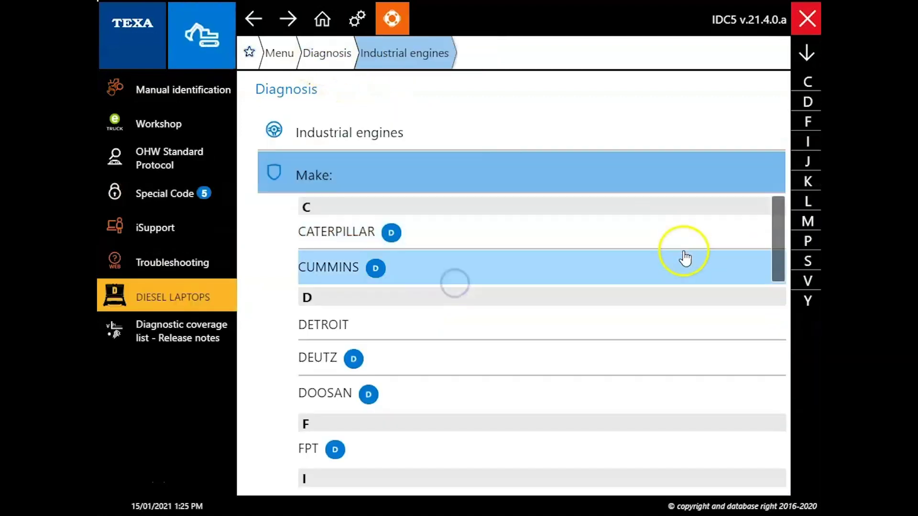
pyautogui.moveTo(779, 216); pyautogui.dragTo(781, 453)
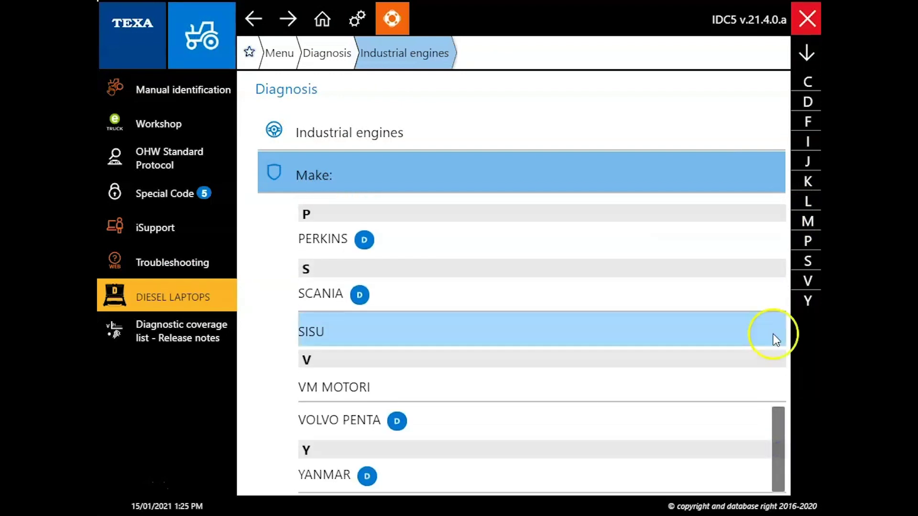
# Choose Agricultural Vehicles and select JOHN DEERE from the J section of the make list
pyautogui.click(335, 62)
pyautogui.click(462, 178)
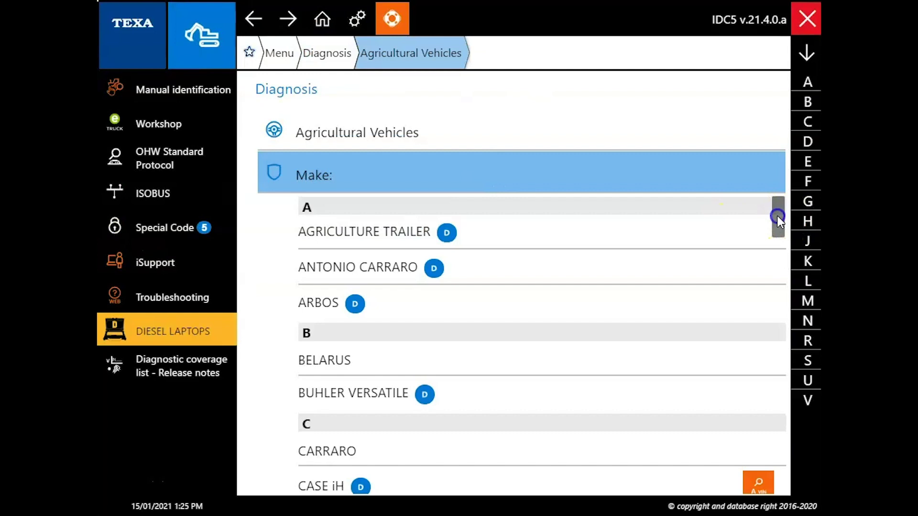
pyautogui.moveTo(776, 215); pyautogui.dragTo(779, 241)
pyautogui.click(806, 243)
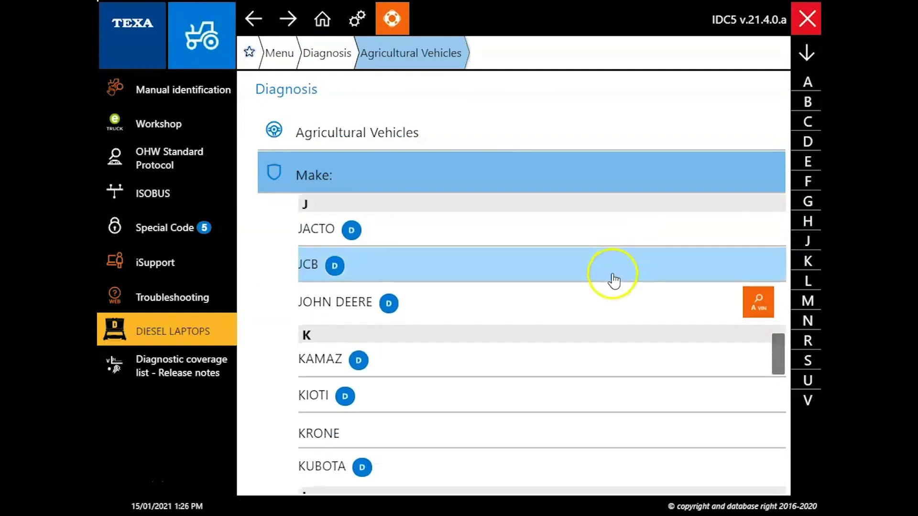
pyautogui.click(534, 310)
# Select the 7R Series model and scroll to Diesel injection under Diagnosis by system
pyautogui.click(779, 254)
pyautogui.moveTo(778, 252); pyautogui.dragTo(790, 369)
pyautogui.click(658, 307)
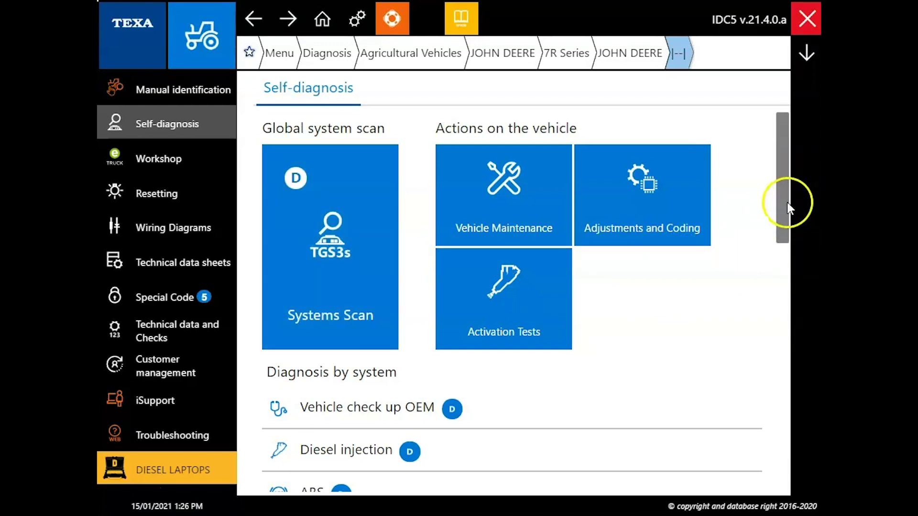
pyautogui.moveTo(787, 203); pyautogui.dragTo(790, 299)
# Expand Diesel injection and view the engine control unit's connection info and connector video
pyautogui.click(651, 225)
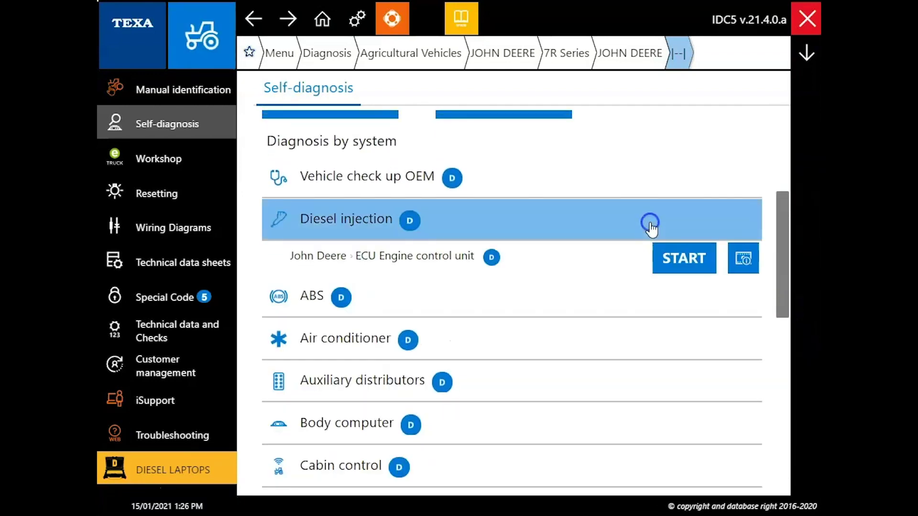
pyautogui.click(743, 258)
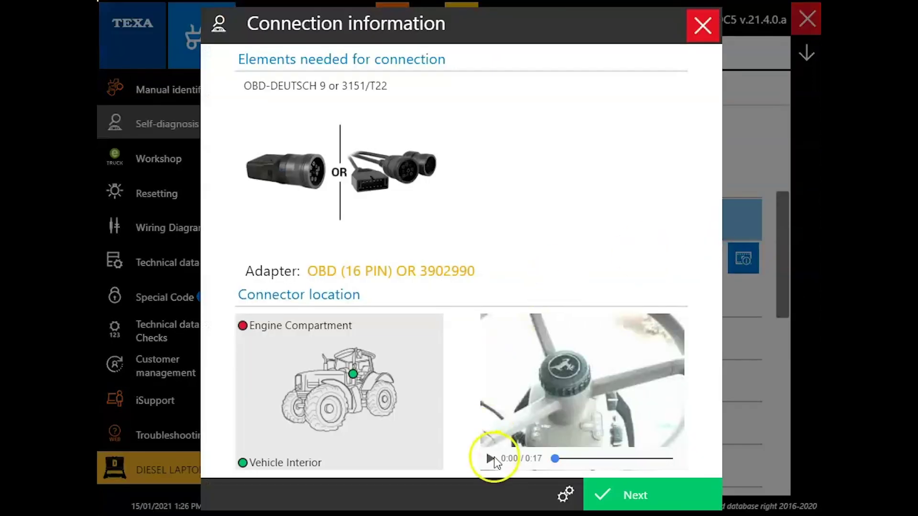
pyautogui.click(494, 458)
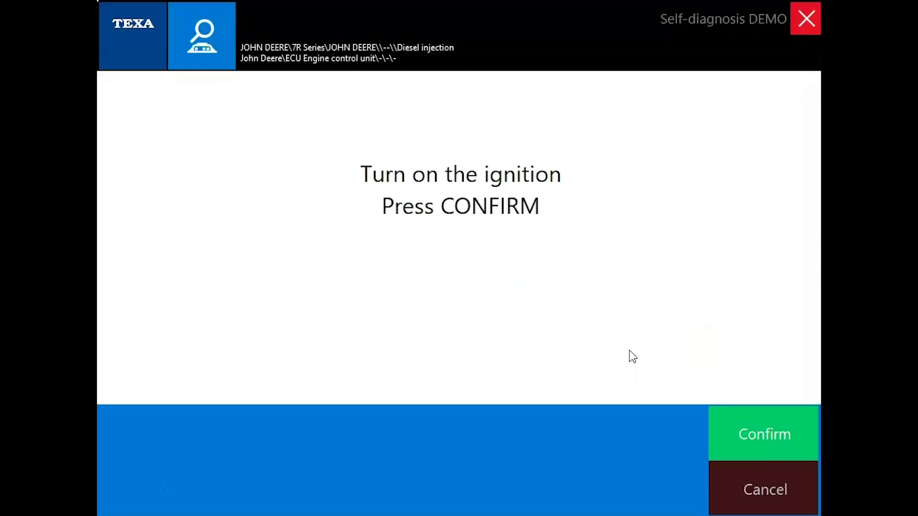
# Connect with ignition on, open fault 2659 FMI(14) EGR air flow, and bring up Diesel Laptops
pyautogui.click(805, 426)
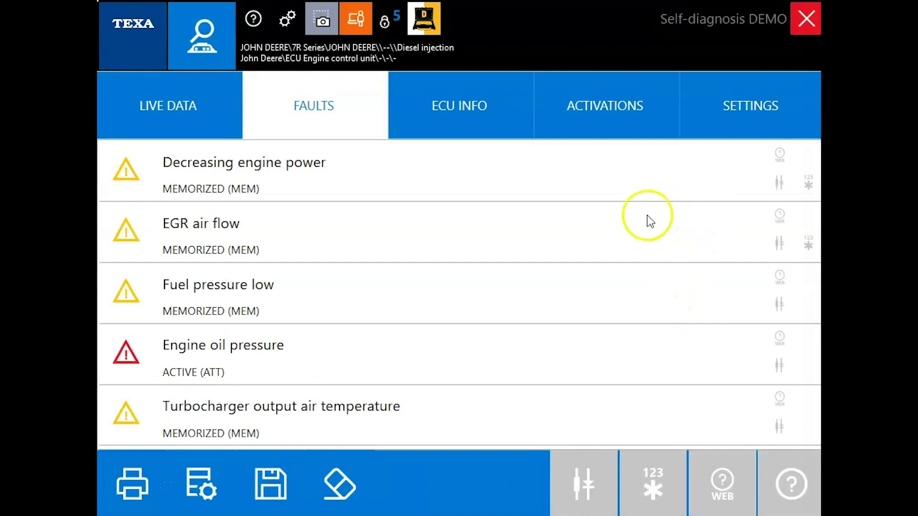
pyautogui.click(549, 238)
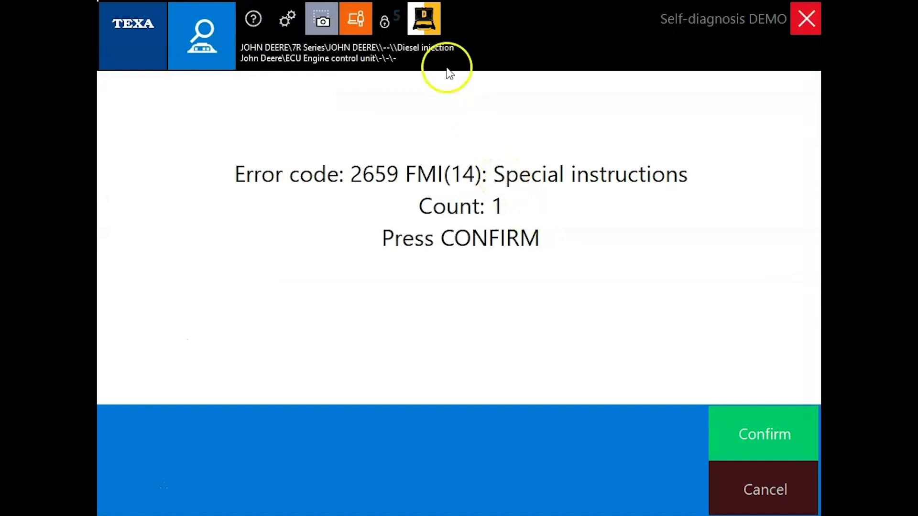
pyautogui.click(424, 20)
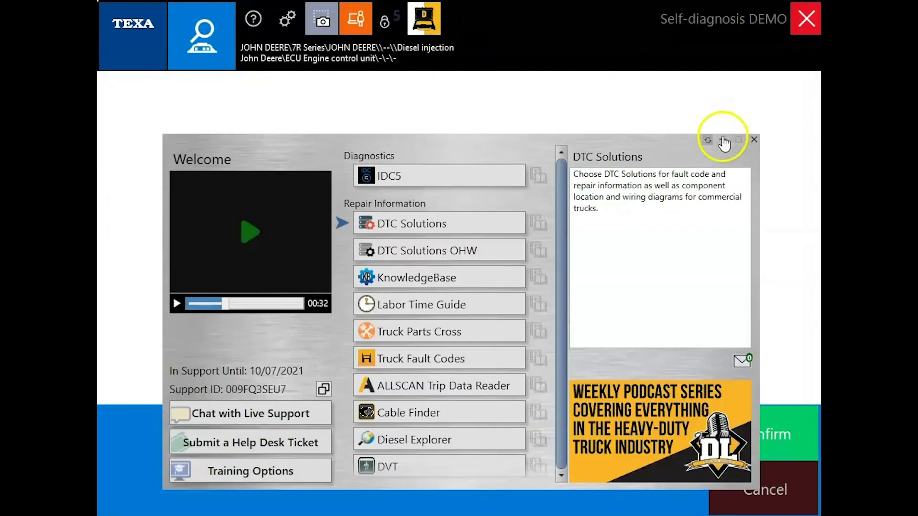
# Open SPN 2659 FMI 14 in DTC Solutions OHW and read down to Possible Causes
pyautogui.click(468, 254)
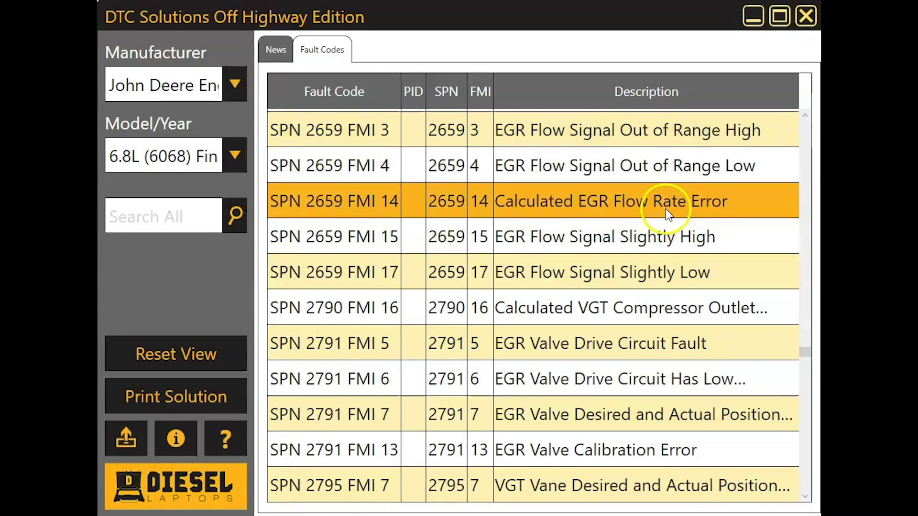
pyautogui.click(665, 212)
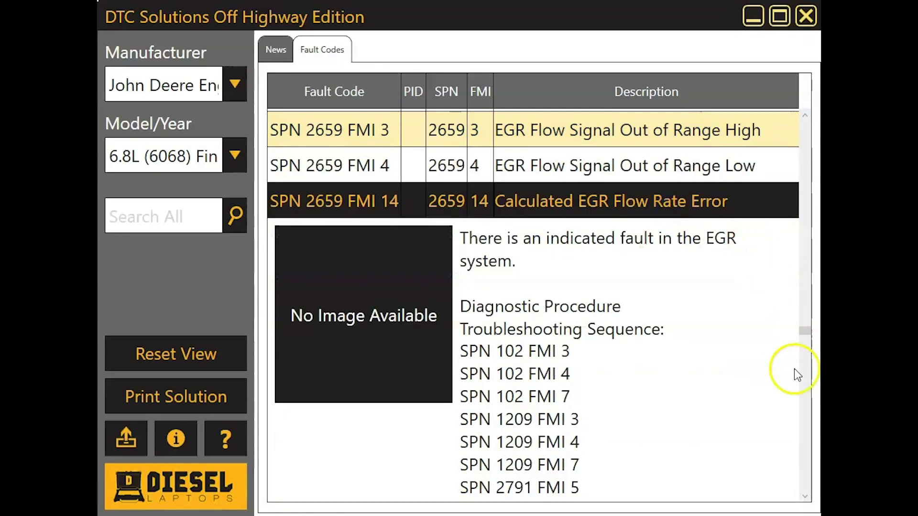
pyautogui.click(805, 498)
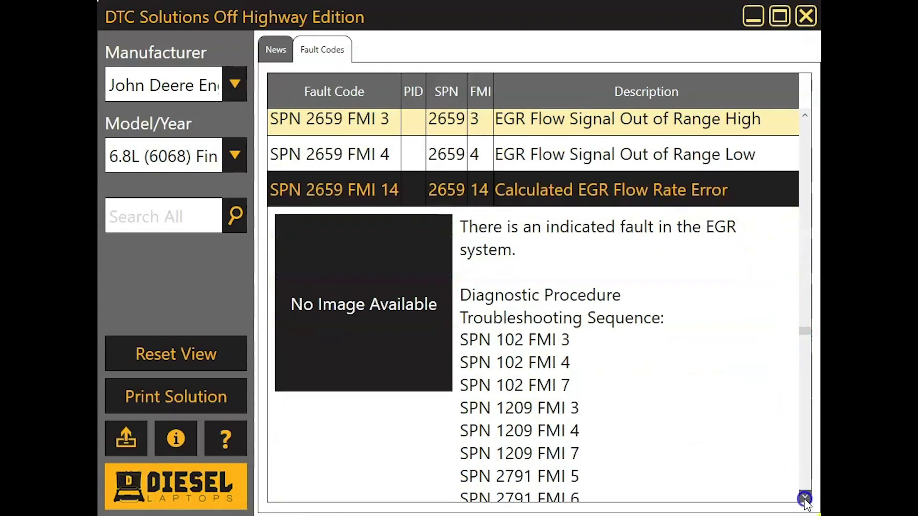
pyautogui.click(805, 498)
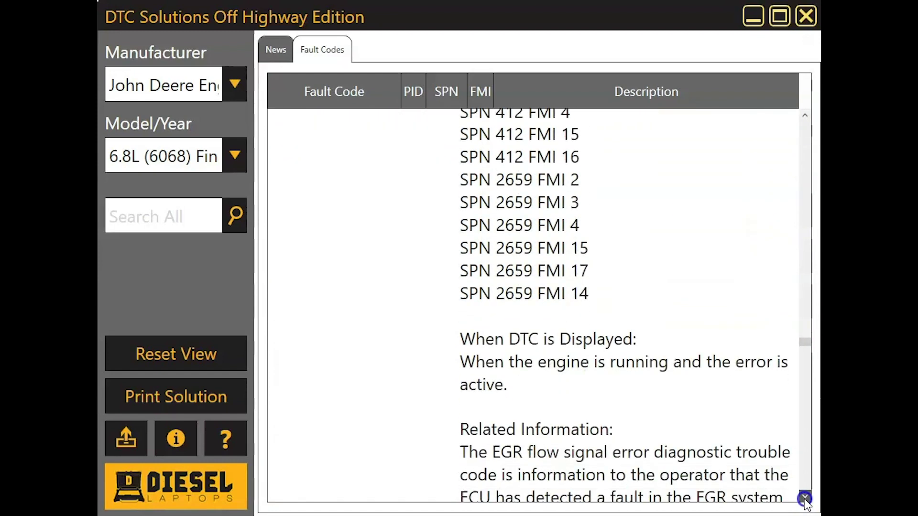
pyautogui.click(805, 498)
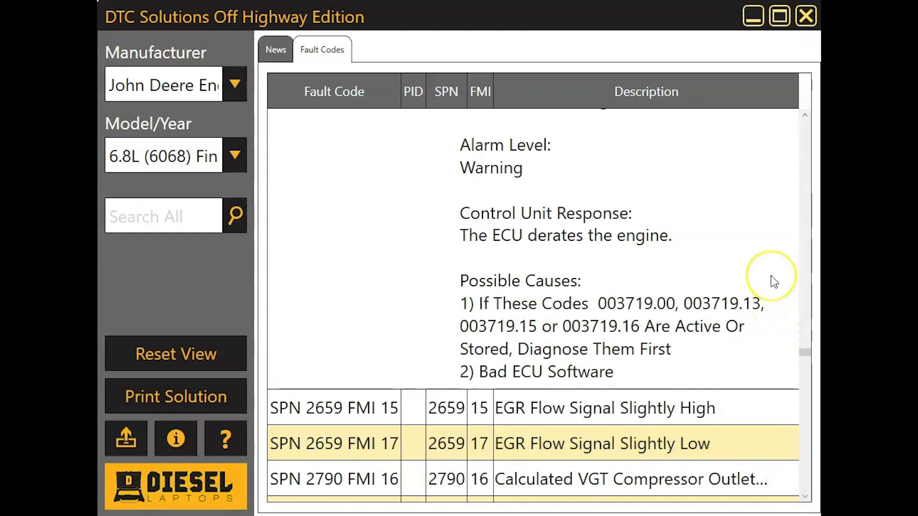
# Close DTC Solutions, acknowledge the error-code notice, and show the live data list
pyautogui.click(806, 19)
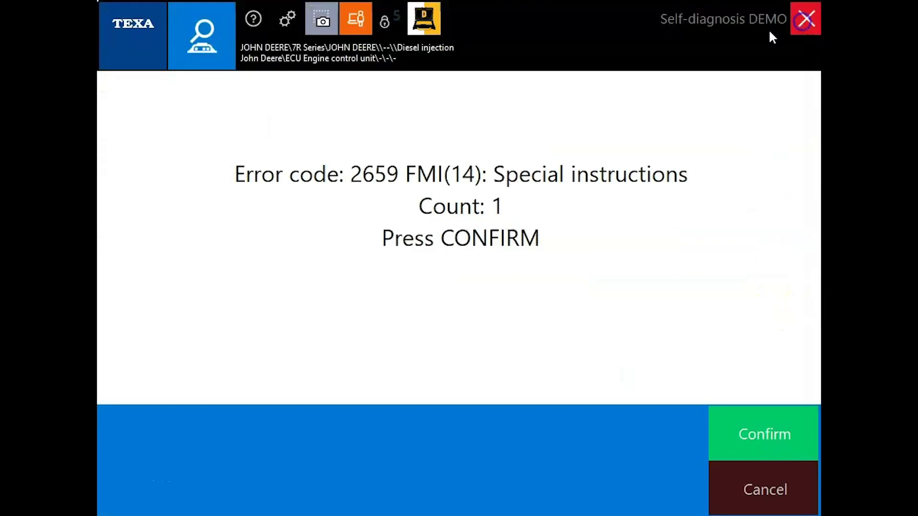
pyautogui.click(719, 425)
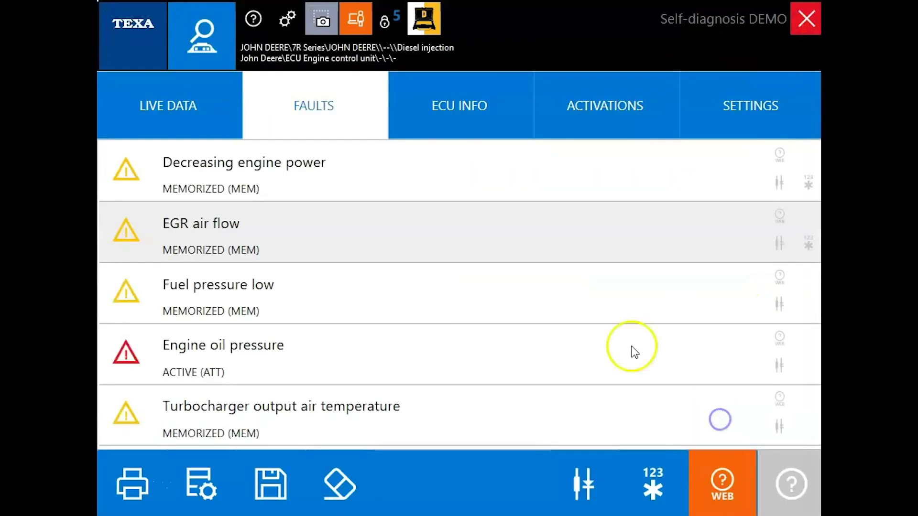
pyautogui.click(229, 129)
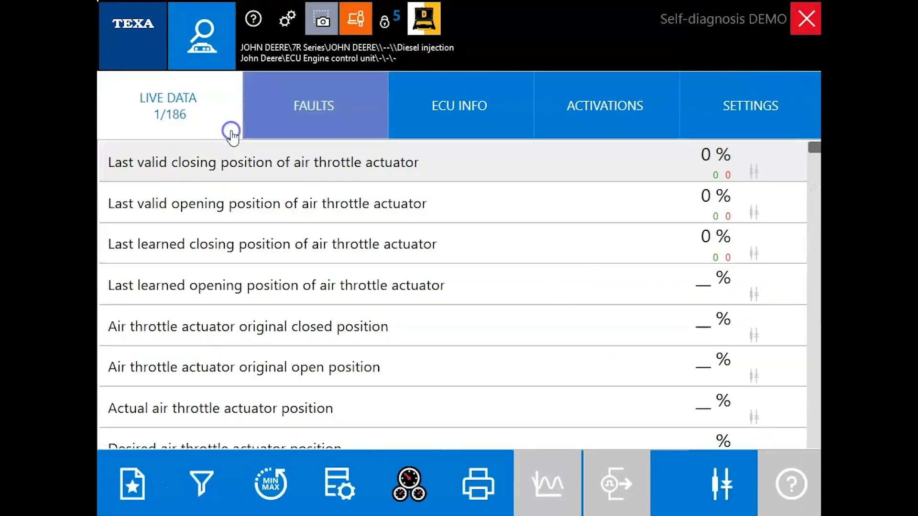
# Scroll the live parameters and switch to the fuel system dashboard showing 832 rpm, 4641.21 PSI
pyautogui.click(814, 151)
pyautogui.moveTo(813, 150); pyautogui.dragTo(810, 156)
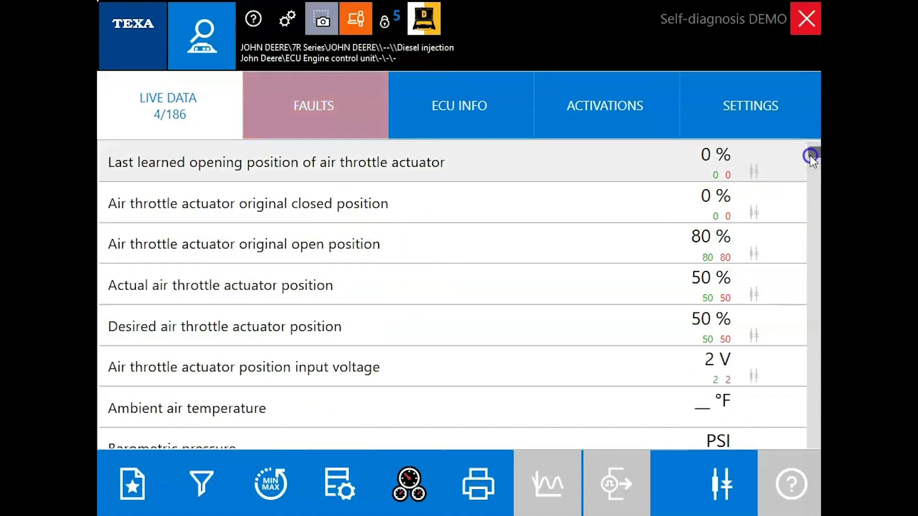
pyautogui.moveTo(810, 156); pyautogui.dragTo(814, 312)
pyautogui.click(583, 174)
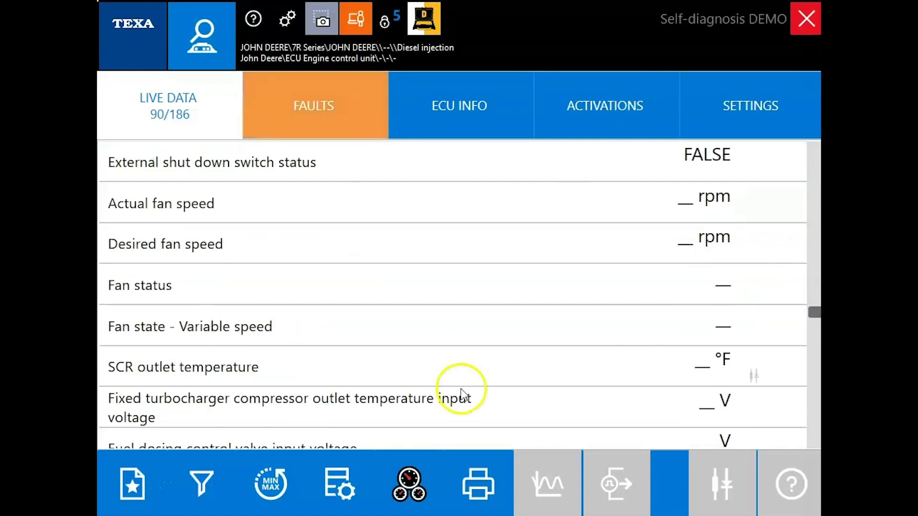
pyautogui.click(429, 478)
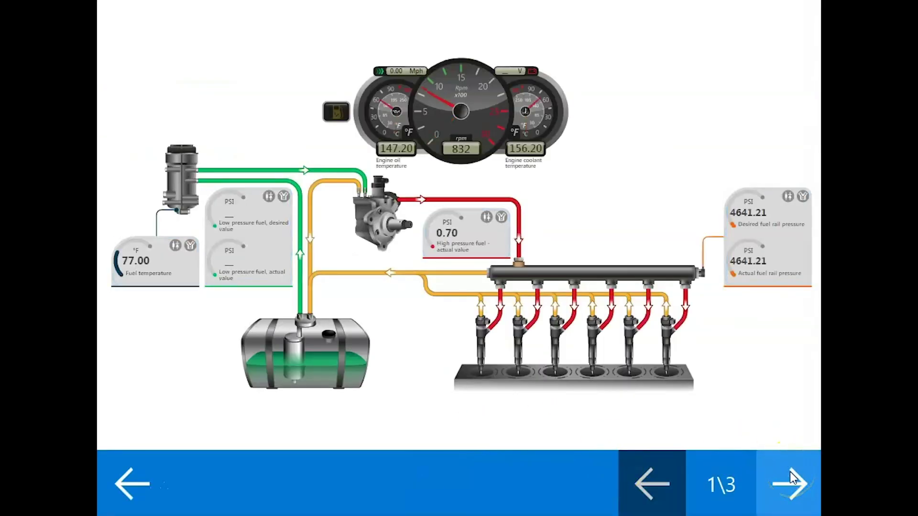
# Page to the air/EGR dashboard (2/3) and the aftertreatment dashboard (3/3), showing 953.60 °F DPF outlet
pyautogui.click(790, 472)
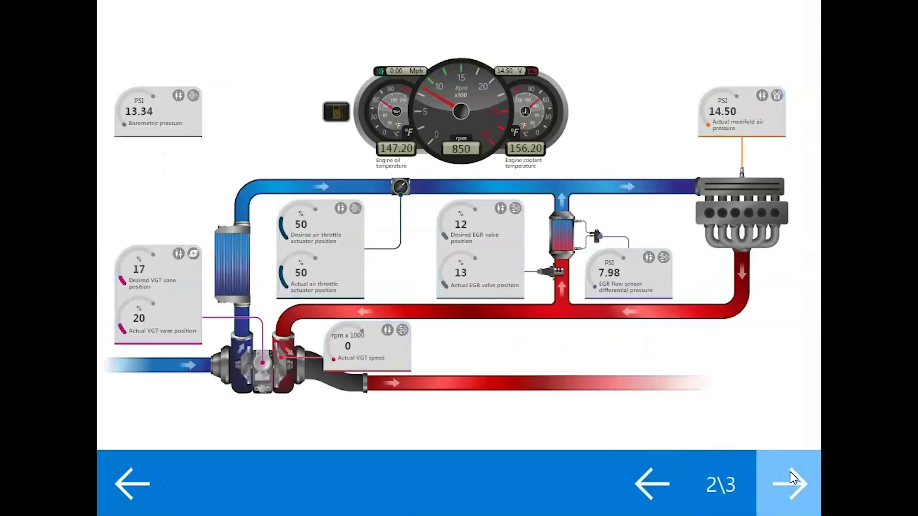
pyautogui.click(790, 472)
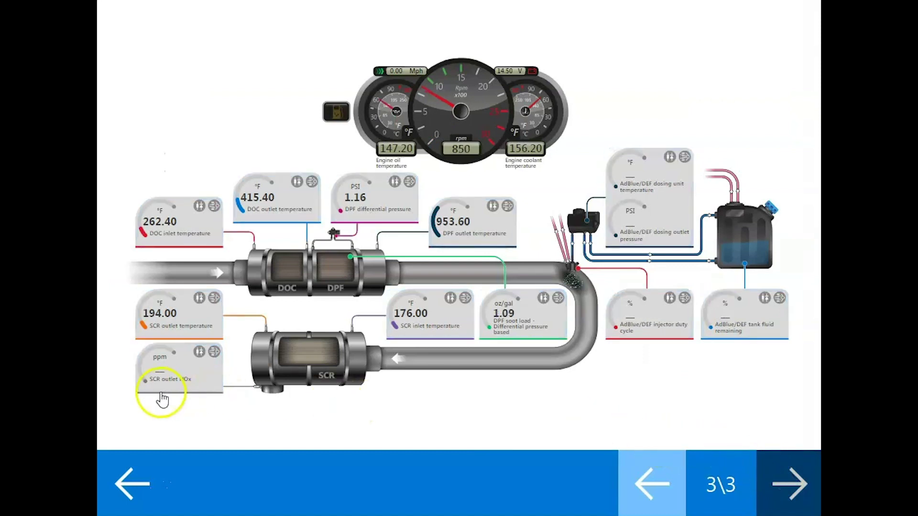
# Return to the live data list, then review ECU identification and the activation tests list
pyautogui.click(148, 457)
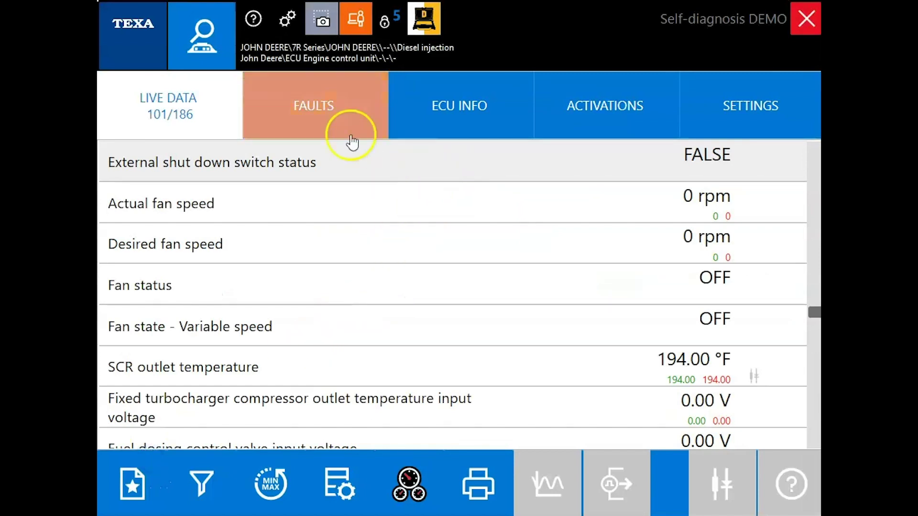
pyautogui.click(474, 100)
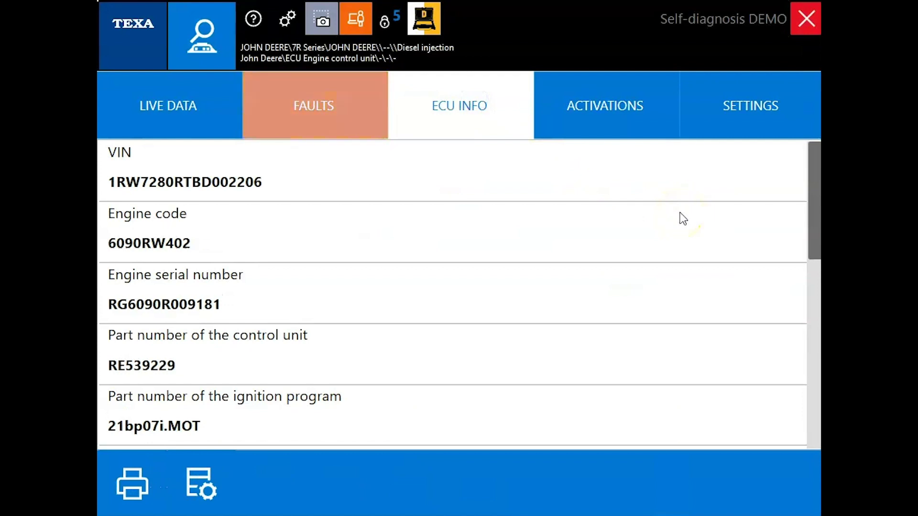
pyautogui.click(648, 114)
pyautogui.click(814, 173)
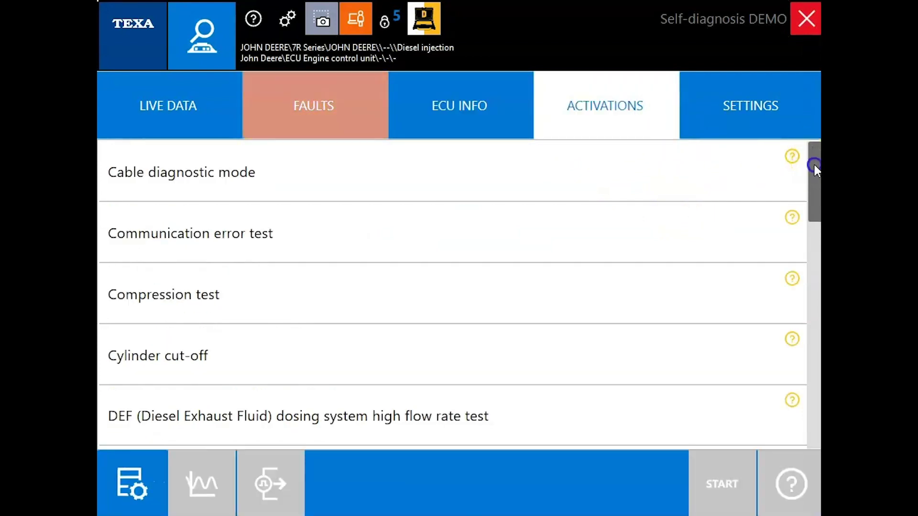
pyautogui.moveTo(815, 173); pyautogui.dragTo(811, 409)
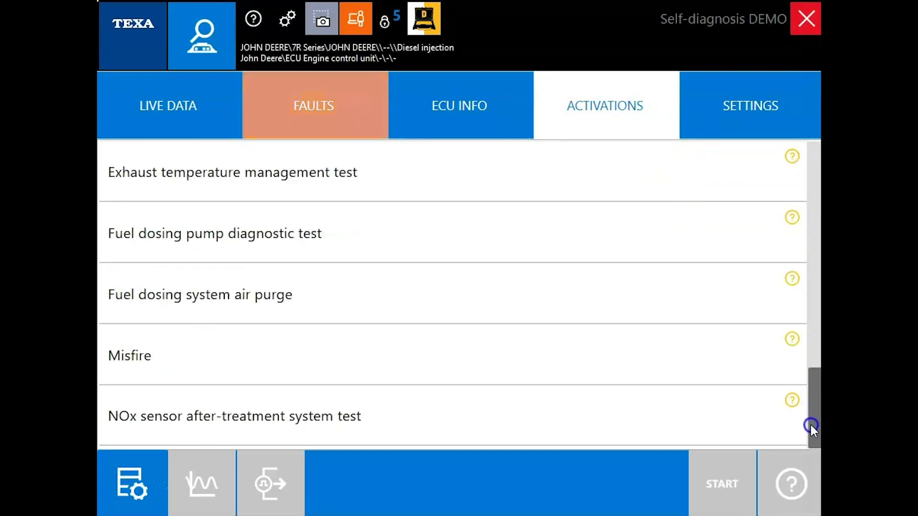
# Browse the settings and calibration procedures, then end communication with the engine control unit
pyautogui.click(752, 117)
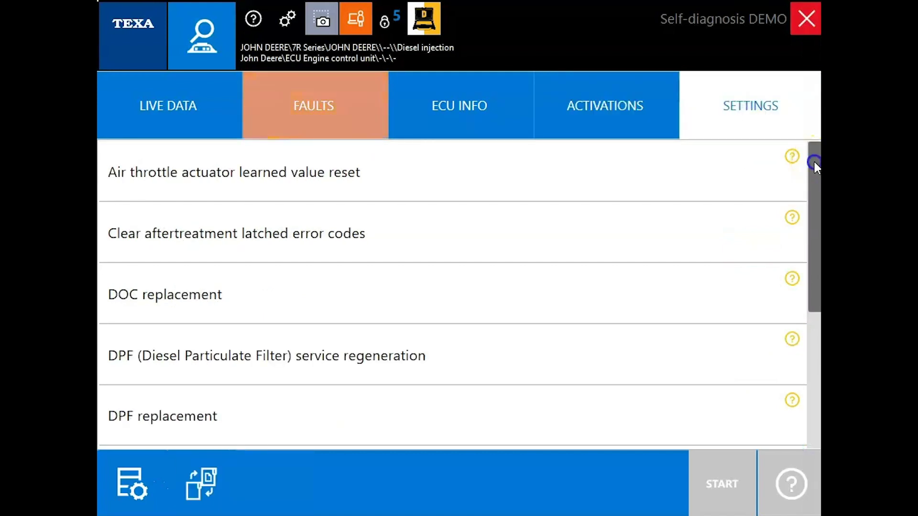
pyautogui.moveTo(813, 163); pyautogui.dragTo(813, 299)
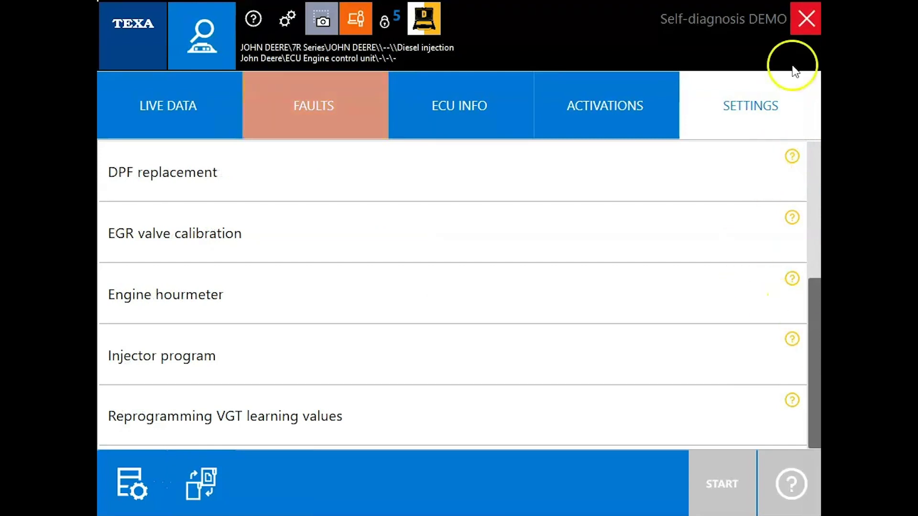
pyautogui.click(803, 20)
# Confirm ending the session and start diagnosing the Rear hydraulic lift's first John Deere unit
pyautogui.click(567, 336)
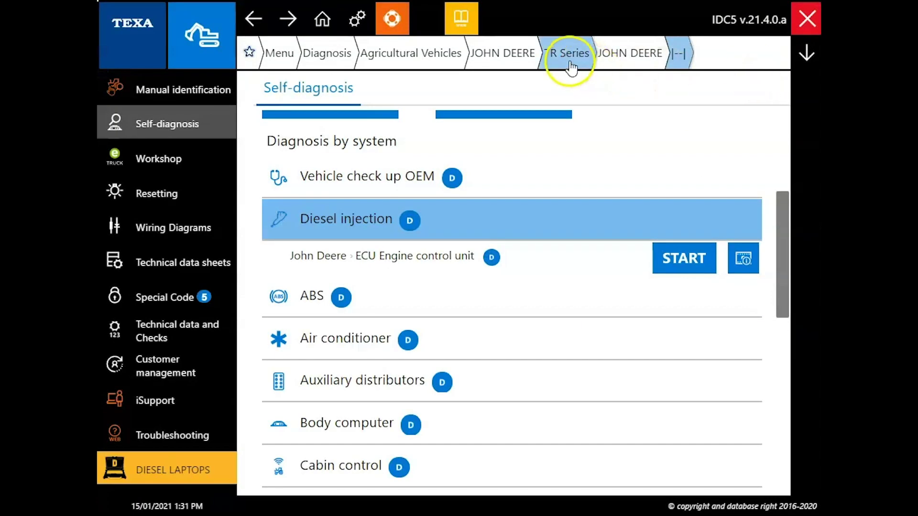
pyautogui.moveTo(784, 207); pyautogui.dragTo(780, 317)
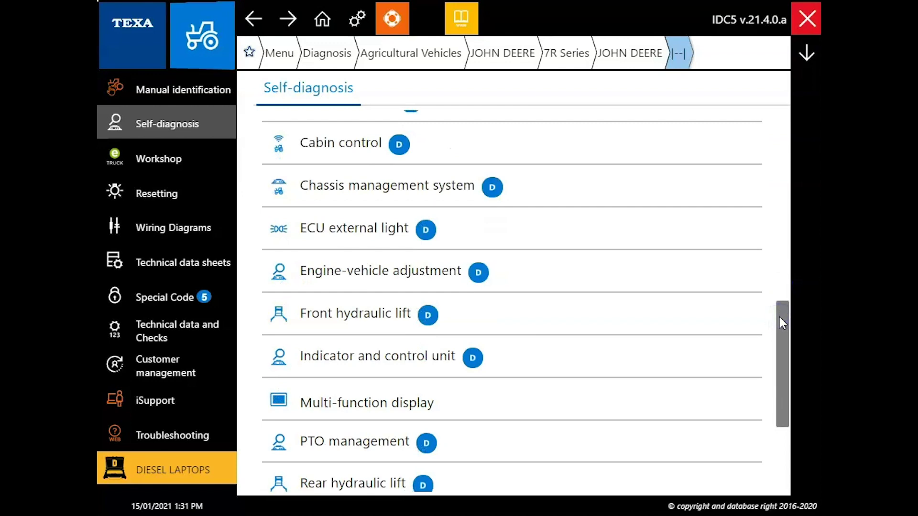
pyautogui.moveTo(781, 317); pyautogui.dragTo(781, 377)
pyautogui.click(612, 320)
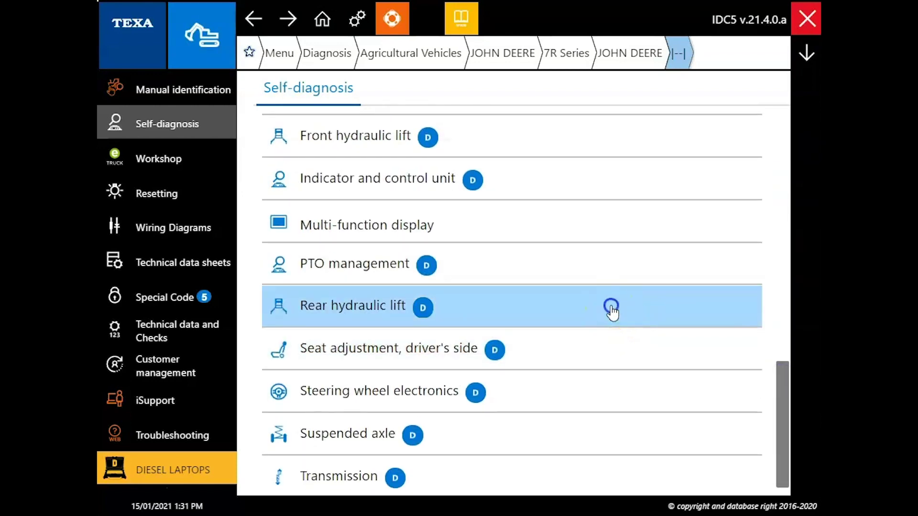
pyautogui.click(683, 338)
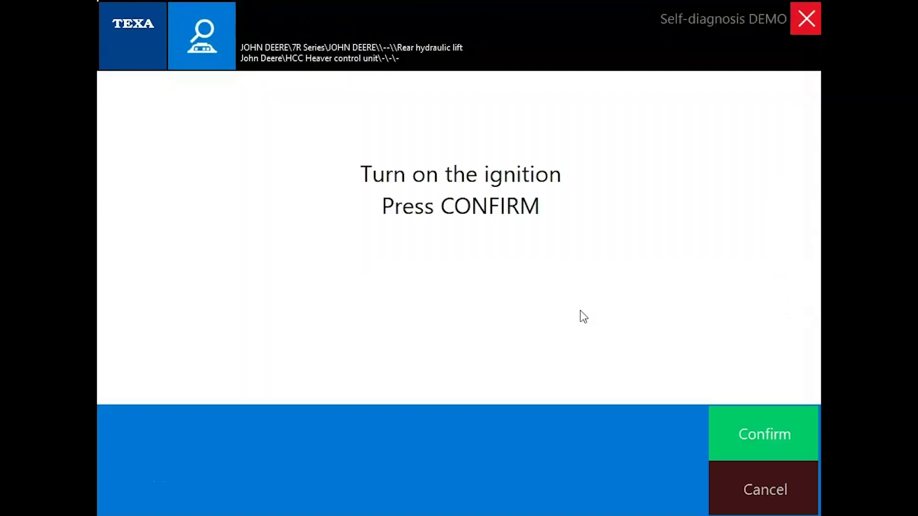
# Connect to the HCC Heaver unit, review its live data, and list its settings procedures
pyautogui.click(761, 424)
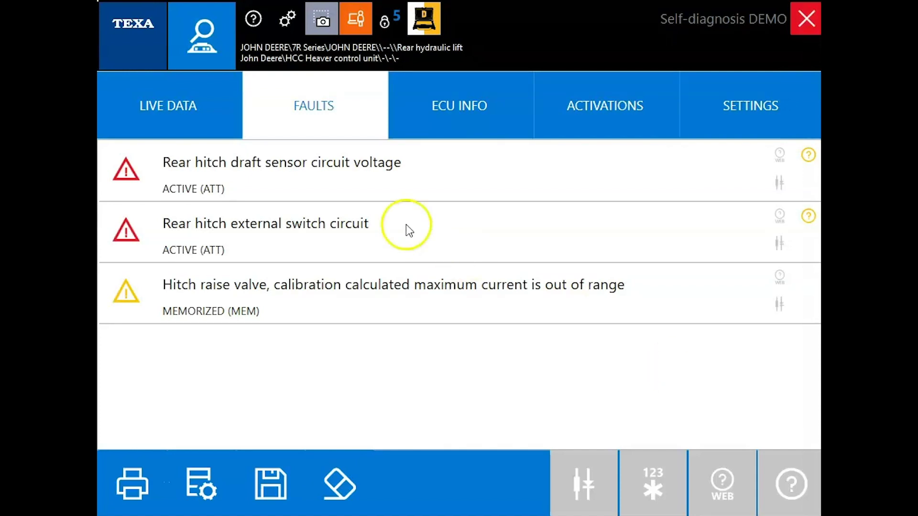
pyautogui.click(200, 132)
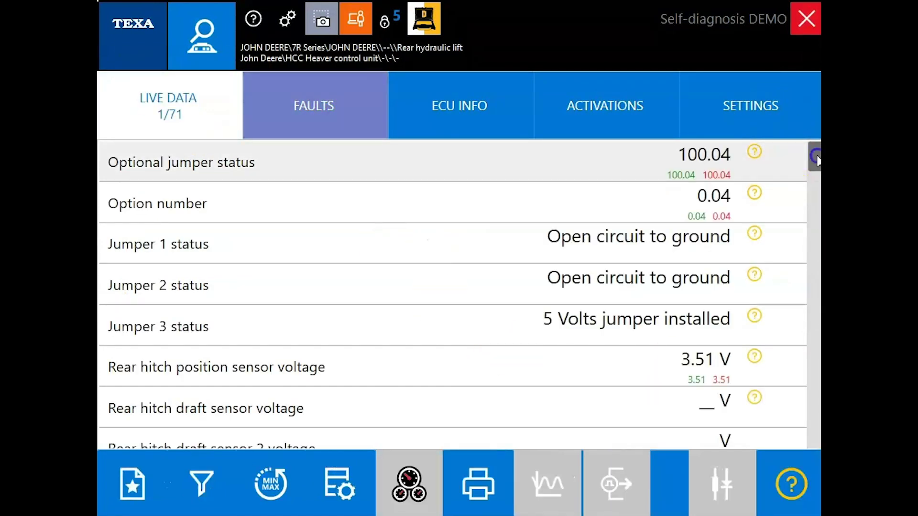
pyautogui.moveTo(815, 159); pyautogui.dragTo(816, 204)
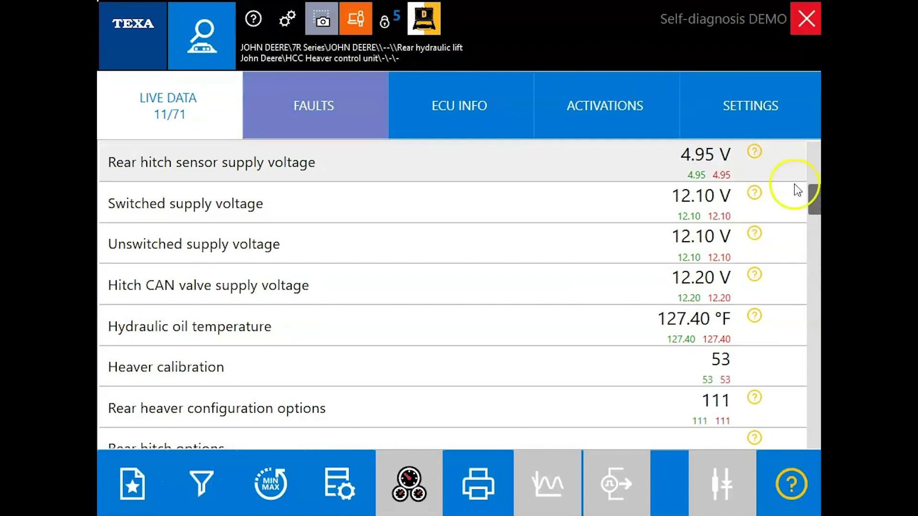
pyautogui.click(757, 128)
pyautogui.moveTo(808, 171)
pyautogui.mouseDown()
pyautogui.moveTo(813, 365)
pyautogui.moveTo(817, 170)
pyautogui.mouseUp()
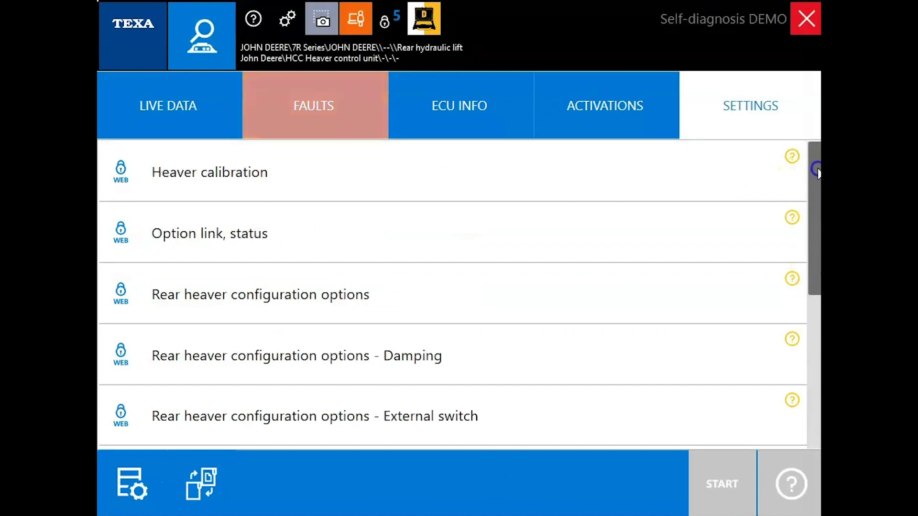
# Run Heaver calibration, accepting the engine speed, oil temperature and hitch-cycle prompts until complete
pyautogui.click(684, 170)
pyautogui.click(720, 482)
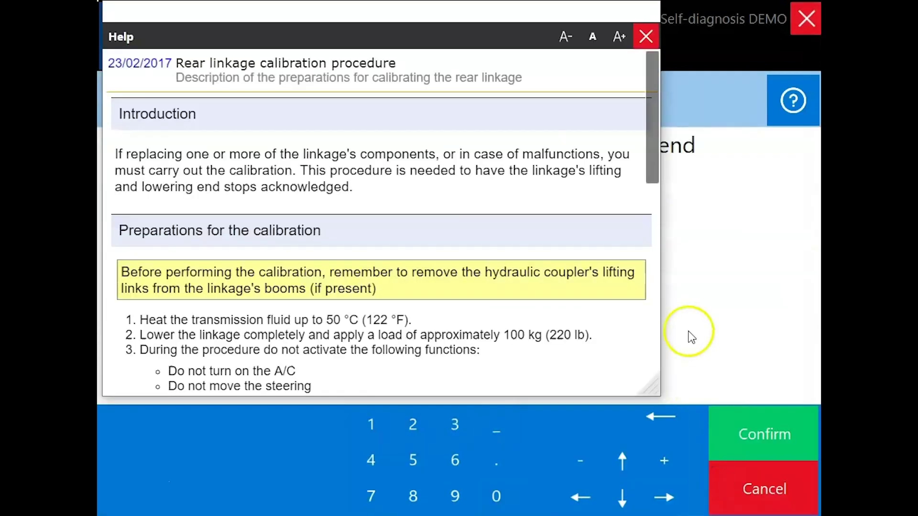
pyautogui.click(646, 37)
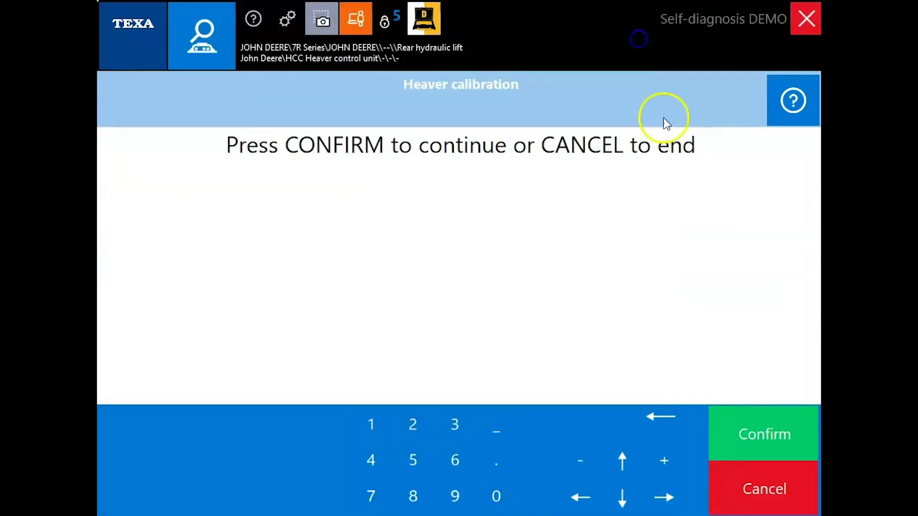
pyautogui.click(780, 438)
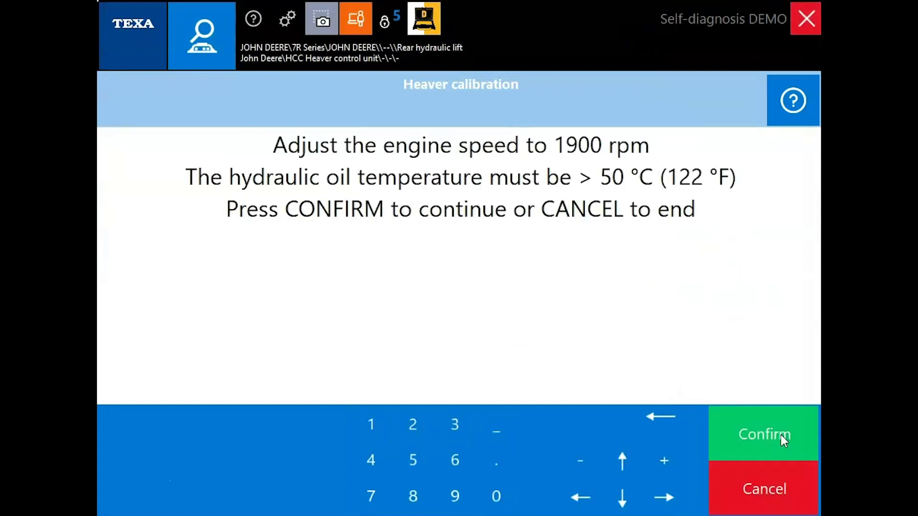
pyautogui.click(781, 436)
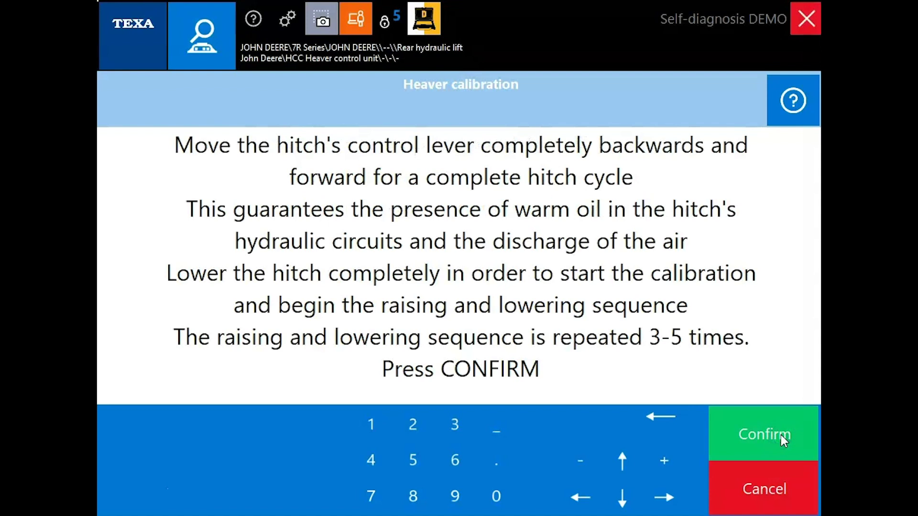
pyautogui.click(781, 435)
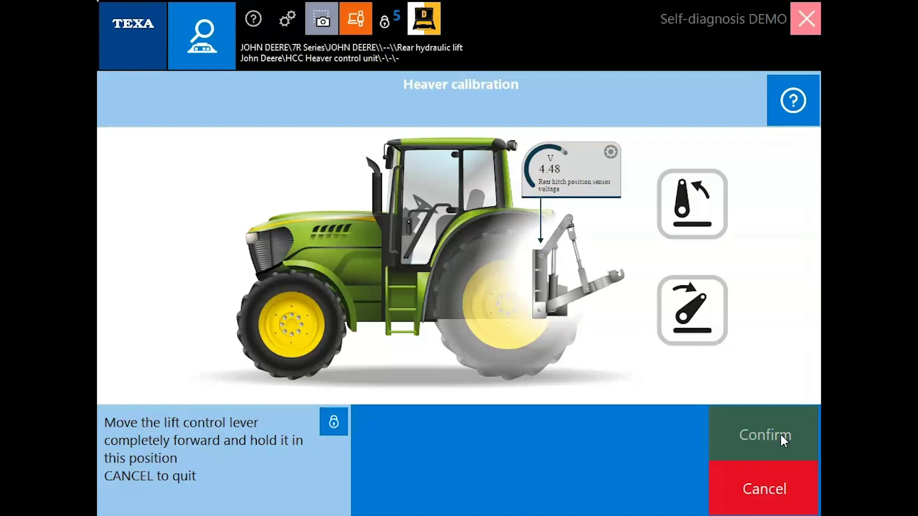
pyautogui.click(781, 435)
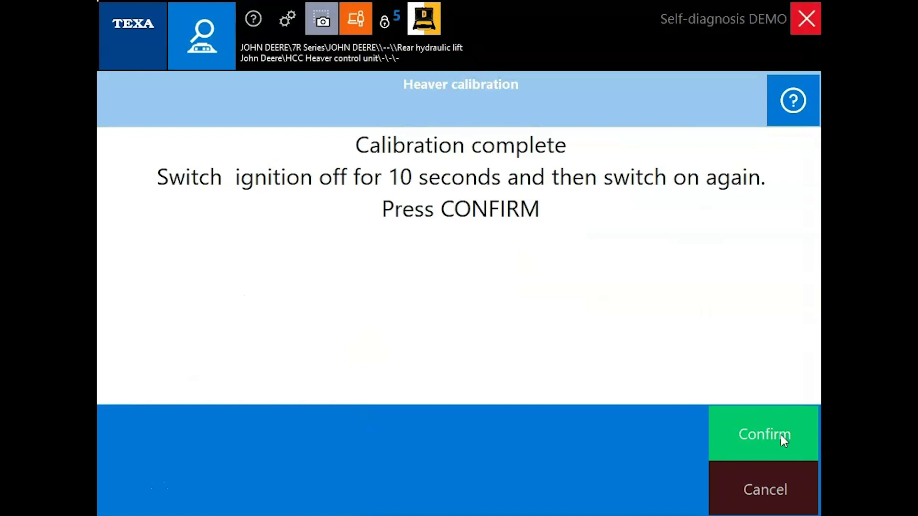
# Complete the John Deere heaver calibration, end that session, and pick Kubota DPF manual regeneration
pyautogui.click(782, 435)
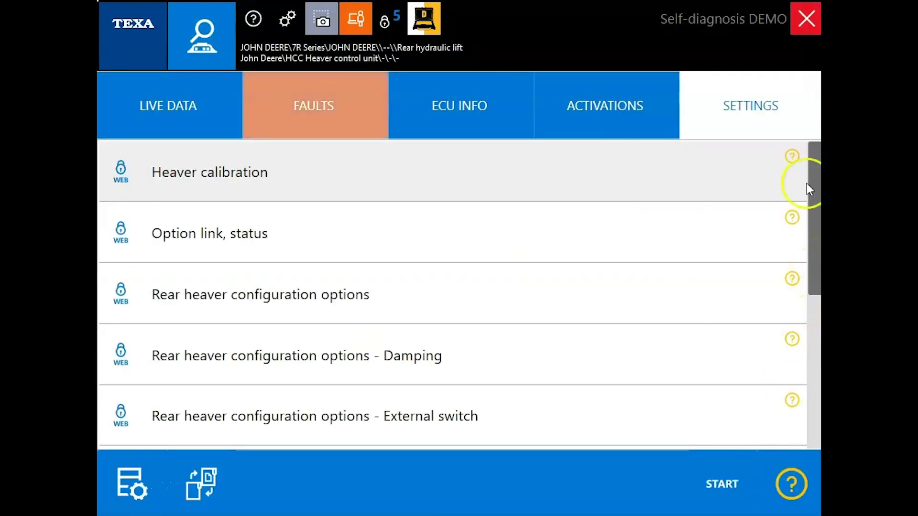
pyautogui.click(804, 21)
pyautogui.click(585, 316)
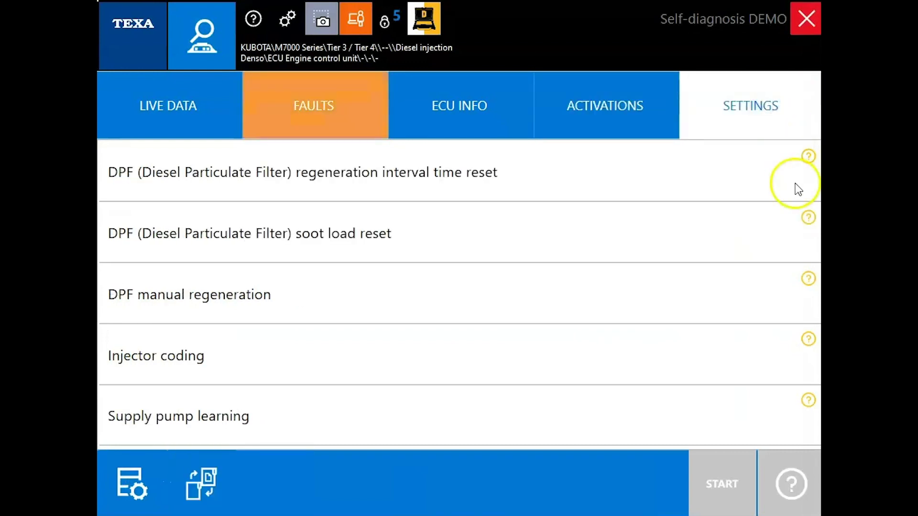
pyautogui.click(676, 245)
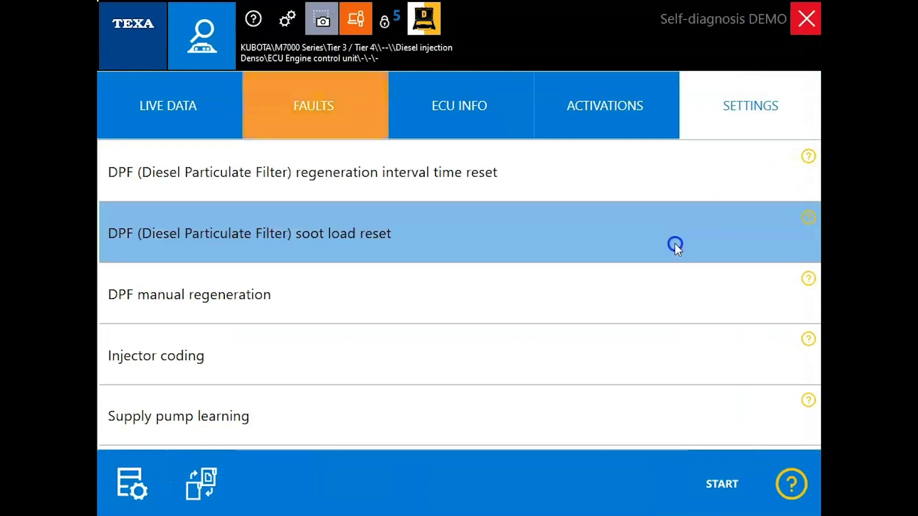
pyautogui.click(570, 295)
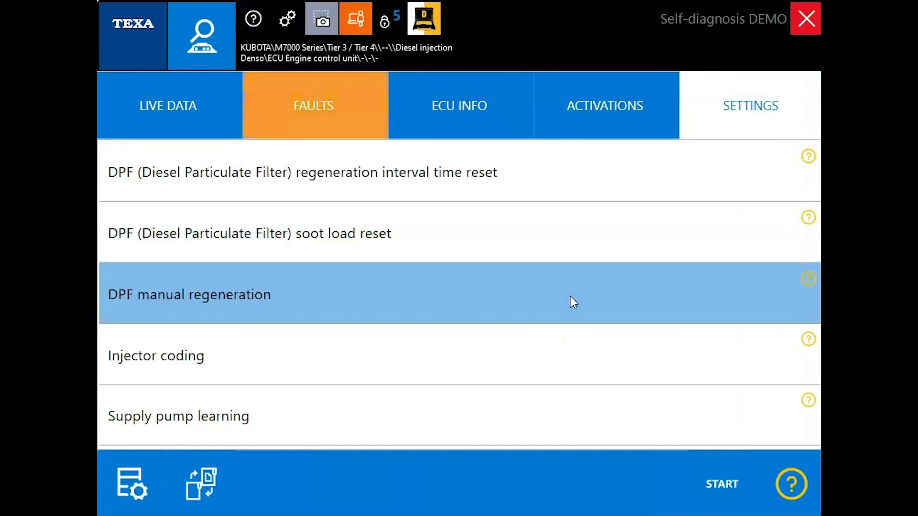
# Run Kubota DPF manual regeneration past the idle and temperature checks, then exit and request disconnect
pyautogui.click(719, 484)
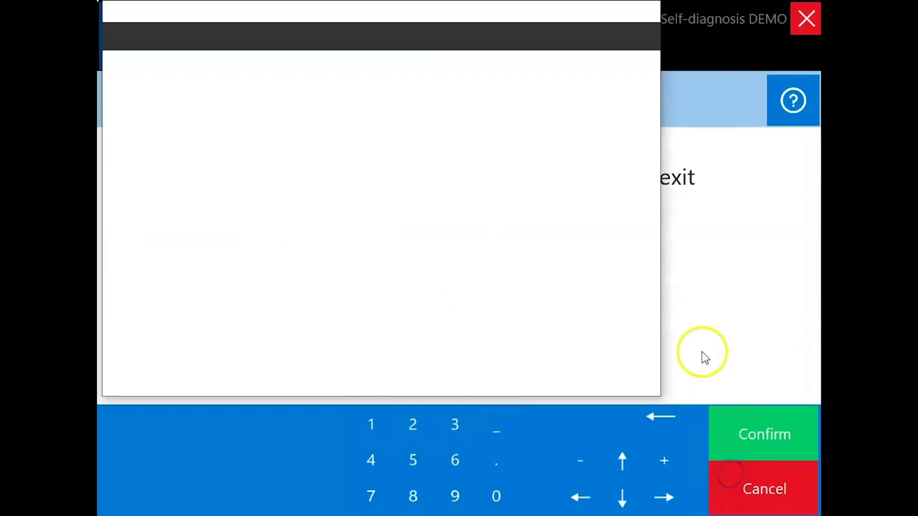
pyautogui.click(646, 37)
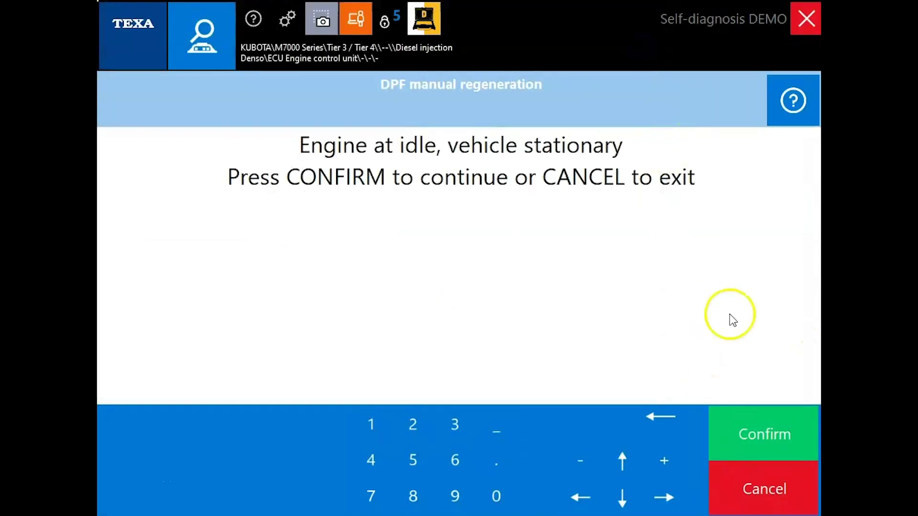
pyautogui.click(749, 434)
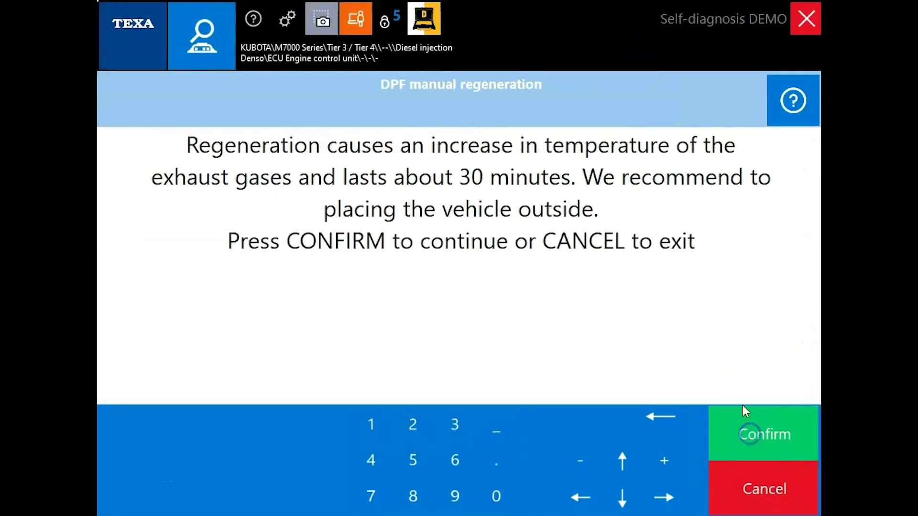
pyautogui.click(764, 452)
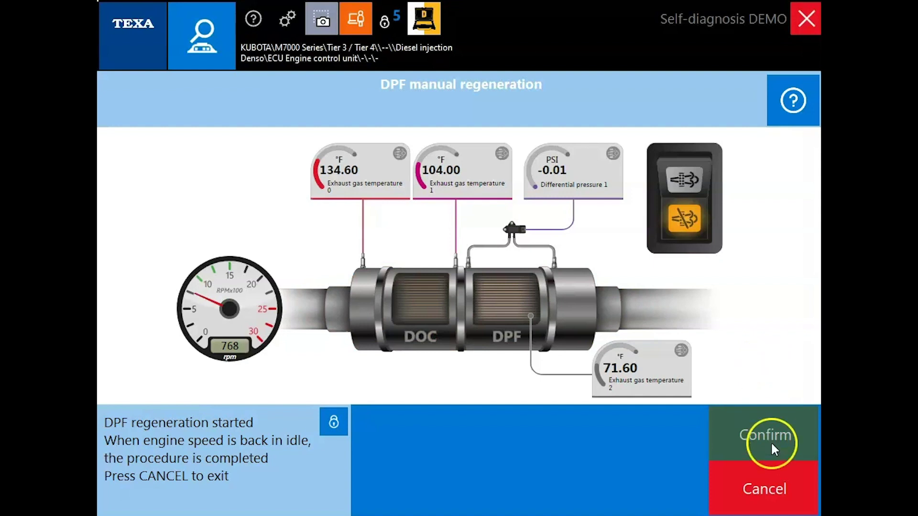
pyautogui.click(770, 480)
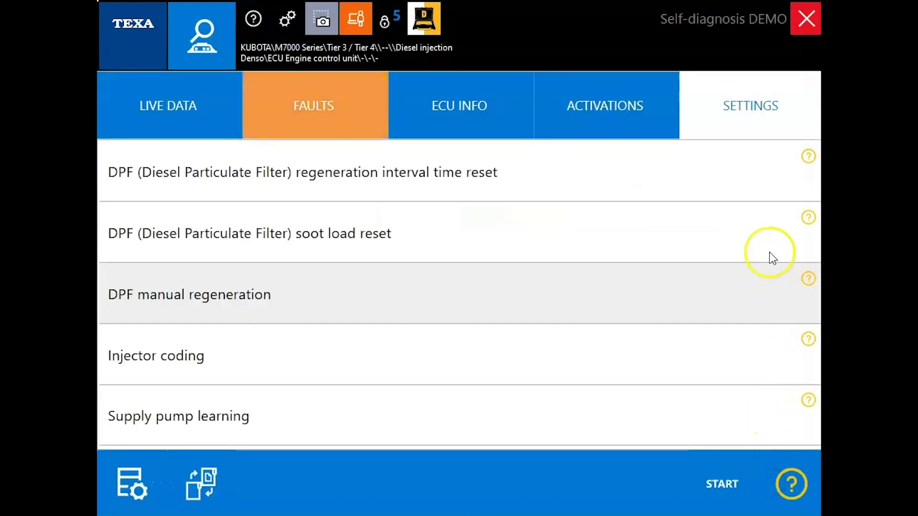
pyautogui.click(806, 21)
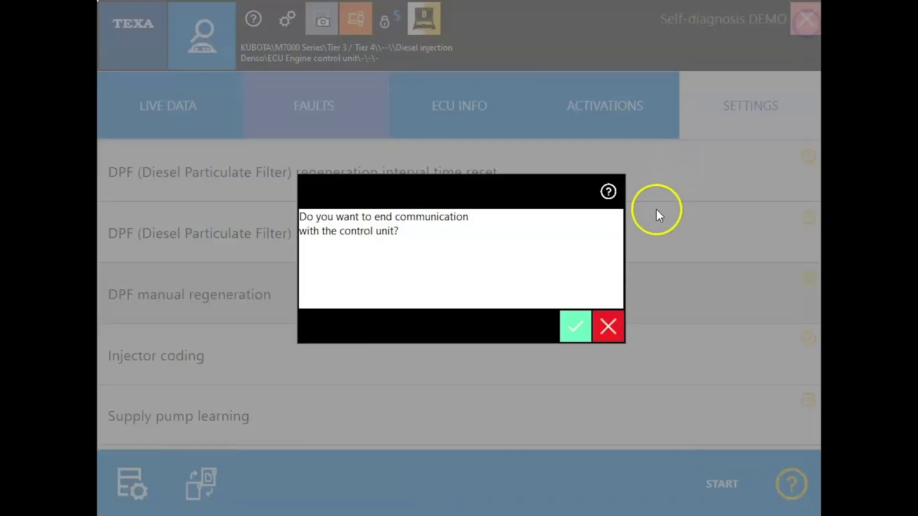
# End the Kubota session and connect to the Bell Dumper E Series MTU diesel injection unit
pyautogui.click(578, 314)
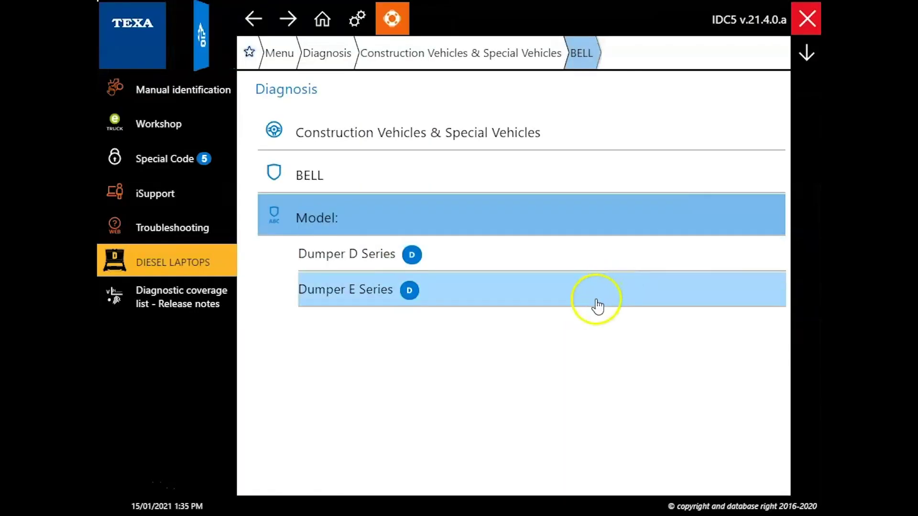
pyautogui.click(597, 307)
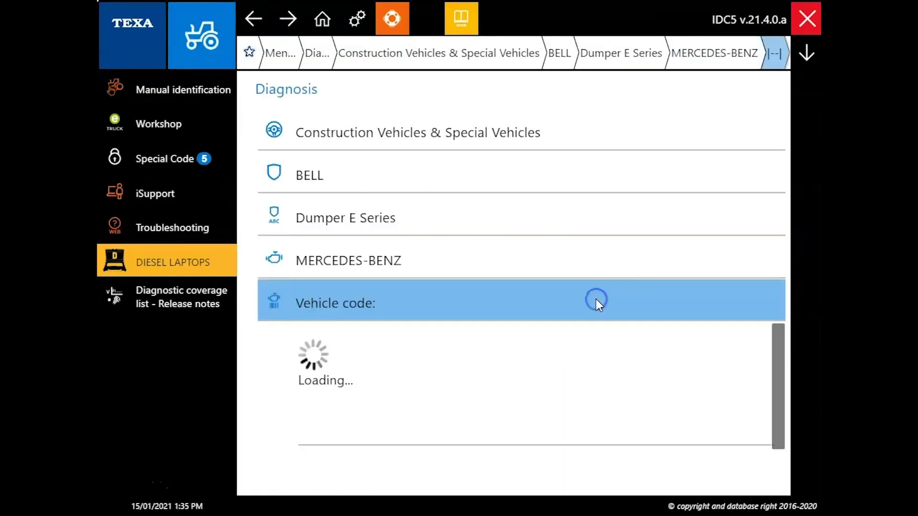
pyautogui.moveTo(781, 265); pyautogui.dragTo(785, 317)
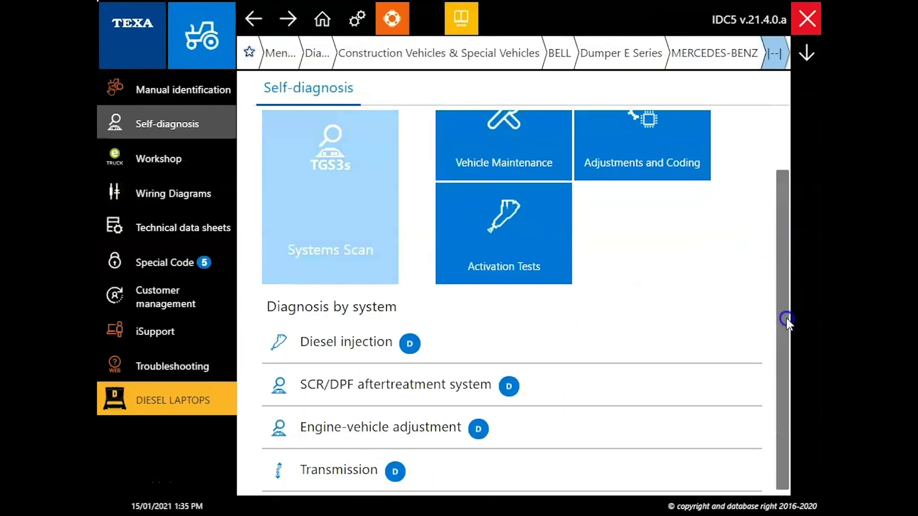
pyautogui.click(615, 349)
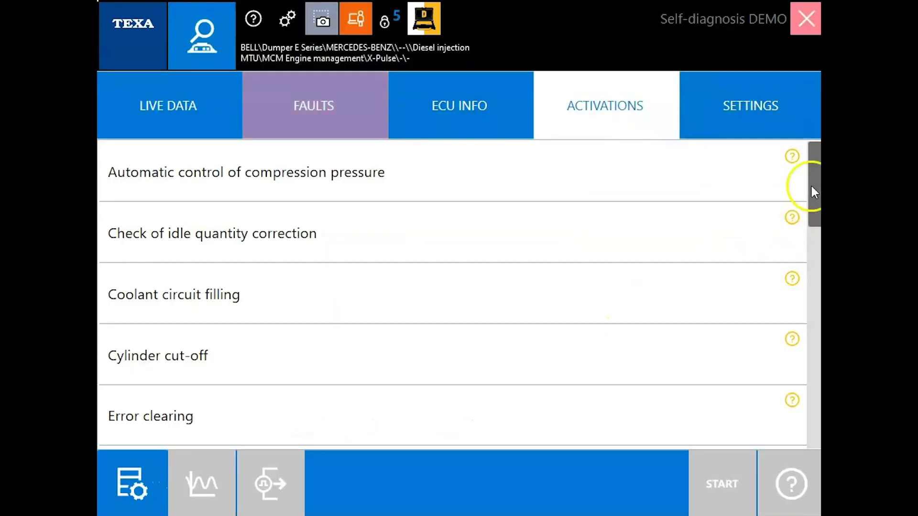
pyautogui.moveTo(814, 193); pyautogui.dragTo(818, 433)
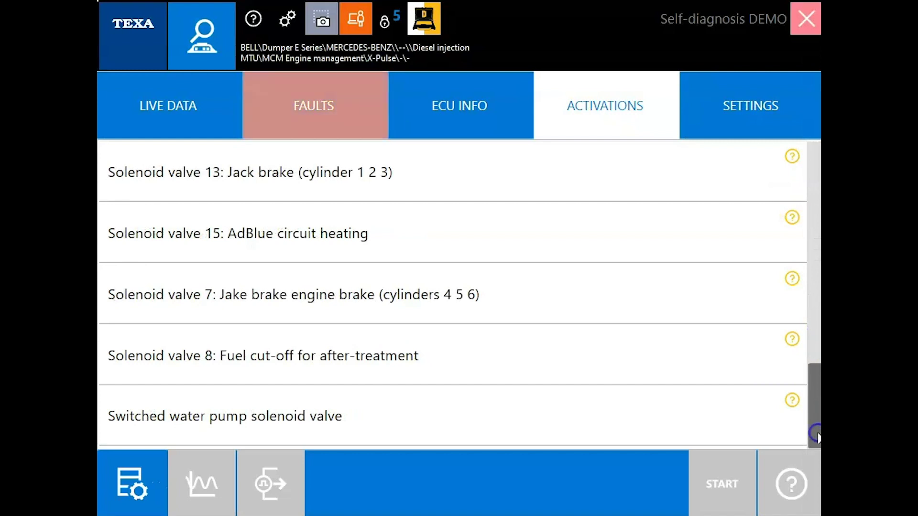
# Browse the MTU engine unit's settings procedures, then end communication with it
pyautogui.click(743, 127)
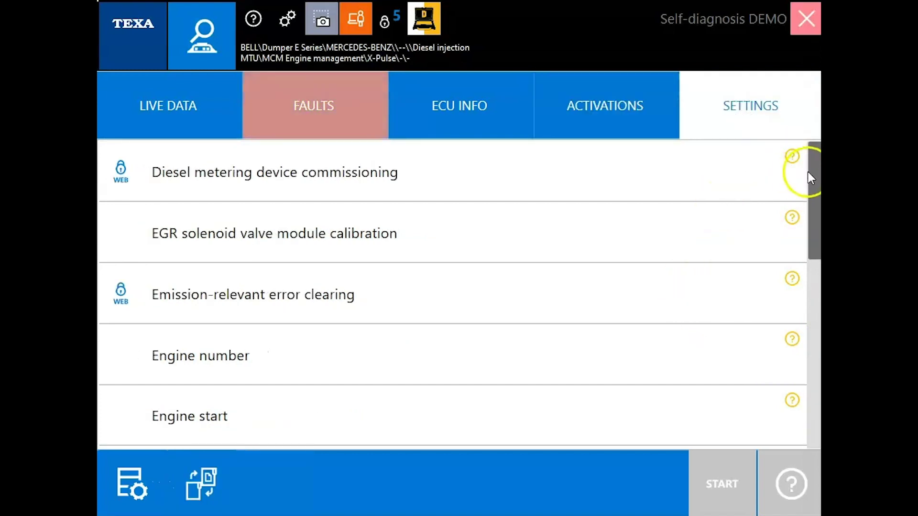
pyautogui.moveTo(811, 185); pyautogui.dragTo(814, 362)
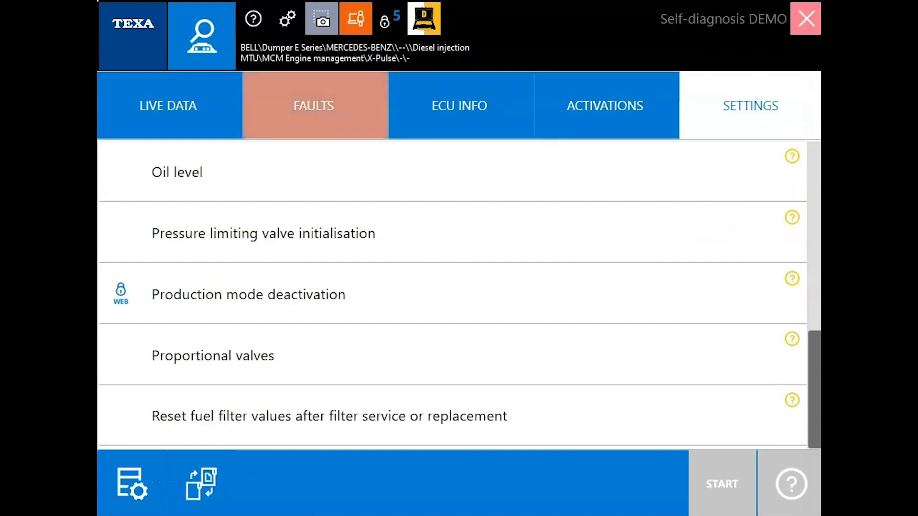
pyautogui.click(797, 26)
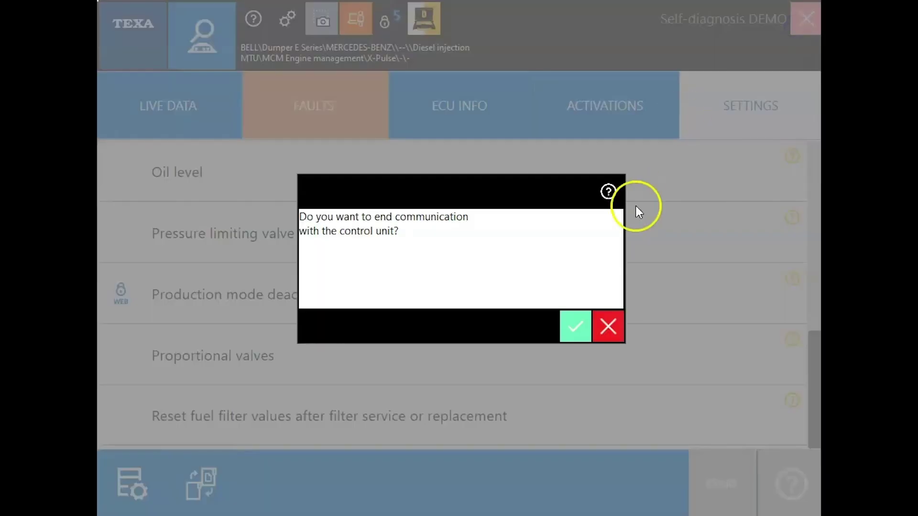
pyautogui.click(564, 334)
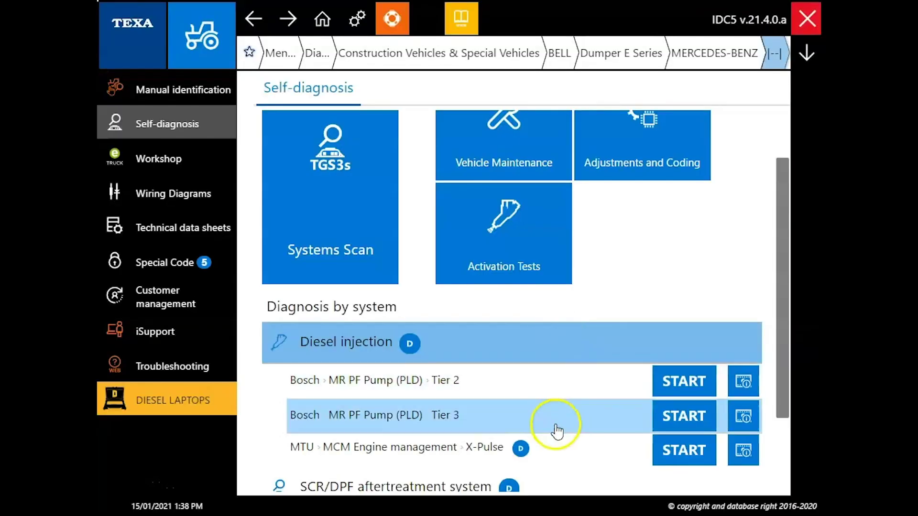
# Connect to the Bell MTU SCR/DPF aftertreatment unit, browse its settings, then end the session
pyautogui.click(610, 488)
pyautogui.click(685, 421)
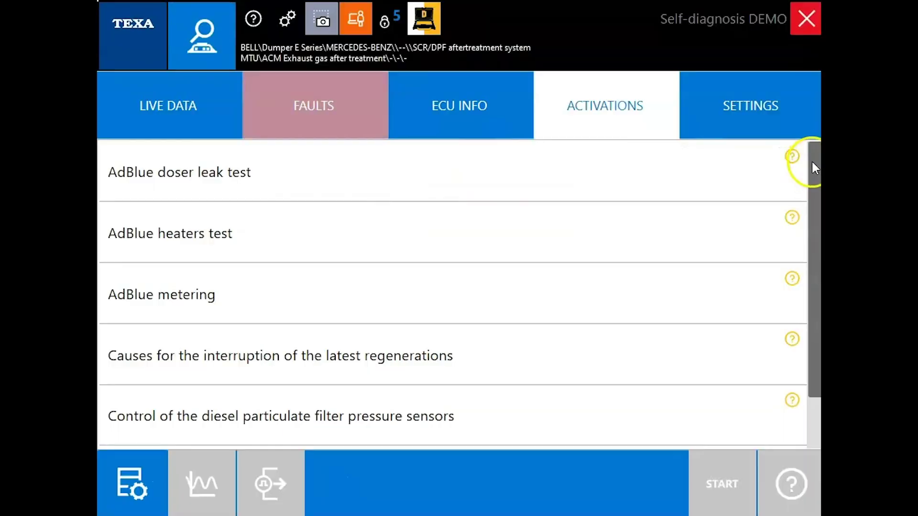
pyautogui.moveTo(813, 162); pyautogui.dragTo(813, 259)
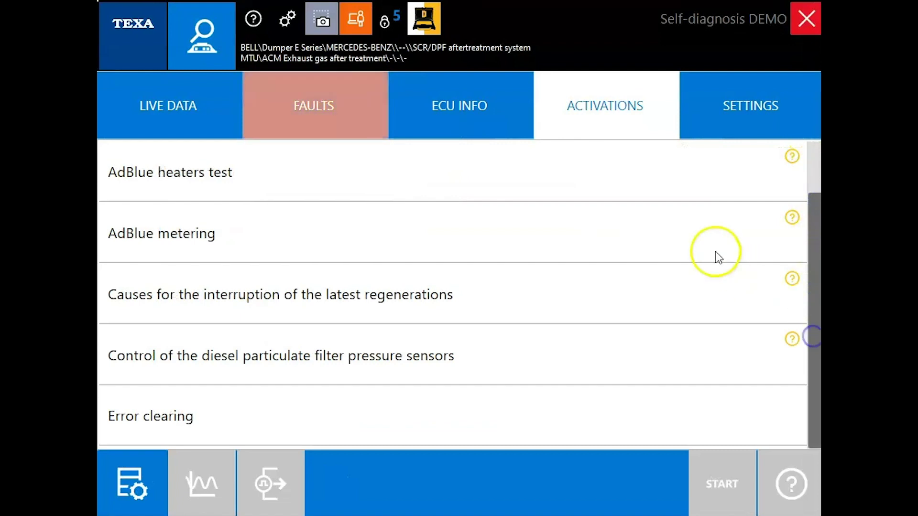
pyautogui.click(748, 140)
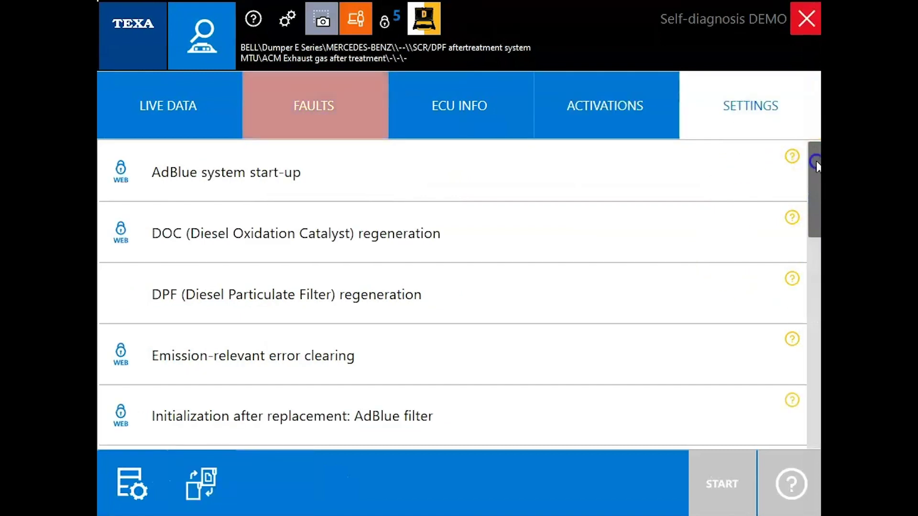
pyautogui.moveTo(815, 157); pyautogui.dragTo(816, 404)
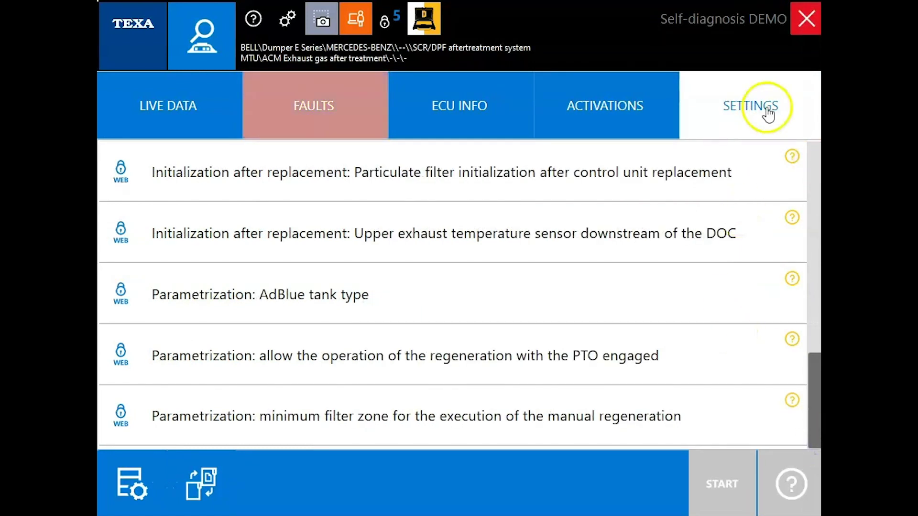
pyautogui.click(806, 23)
pyautogui.click(581, 337)
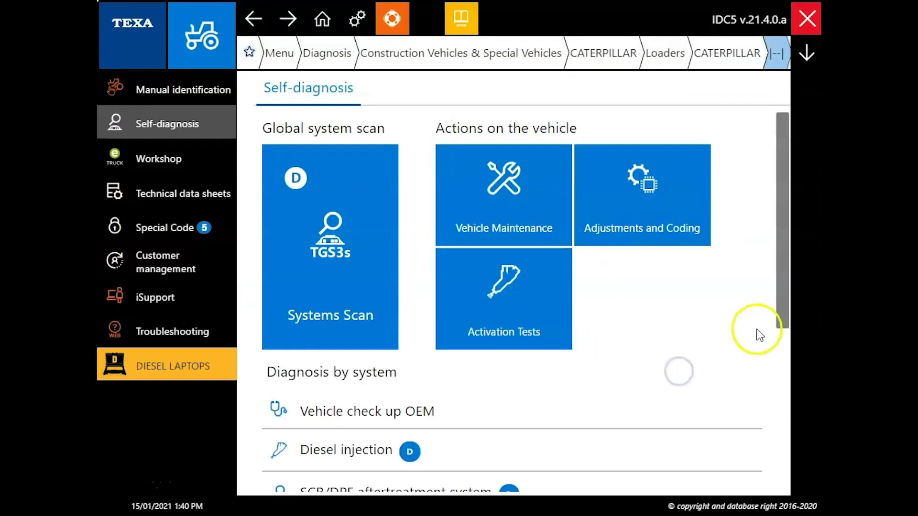
pyautogui.moveTo(779, 293); pyautogui.dragTo(785, 435)
# Connect to Caterpillar Vehicle hydraulics management and scroll its settings to the implement valve calibrations
pyautogui.click(649, 381)
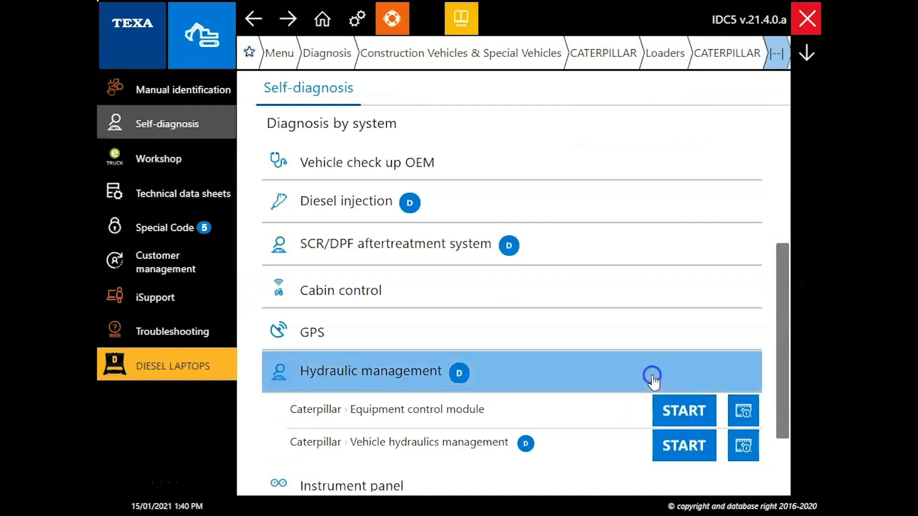
pyautogui.click(682, 447)
pyautogui.moveTo(818, 167); pyautogui.dragTo(817, 366)
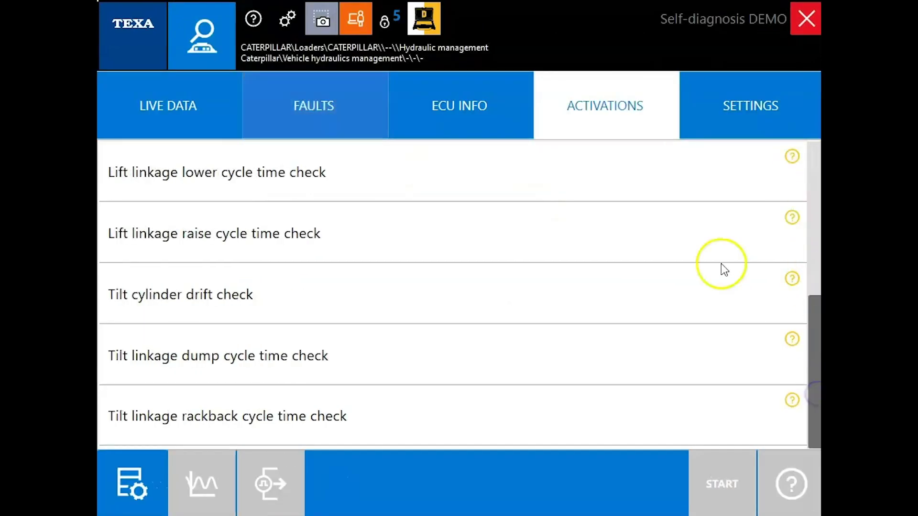
pyautogui.click(763, 136)
pyautogui.moveTo(816, 163)
pyautogui.mouseDown()
pyautogui.moveTo(813, 148)
pyautogui.moveTo(814, 455)
pyautogui.moveTo(813, 171)
pyautogui.mouseUp()
# Run the Caterpillar Implement raise valve 1 calibration through both confirmations, then end the hydraulics session
pyautogui.click(469, 349)
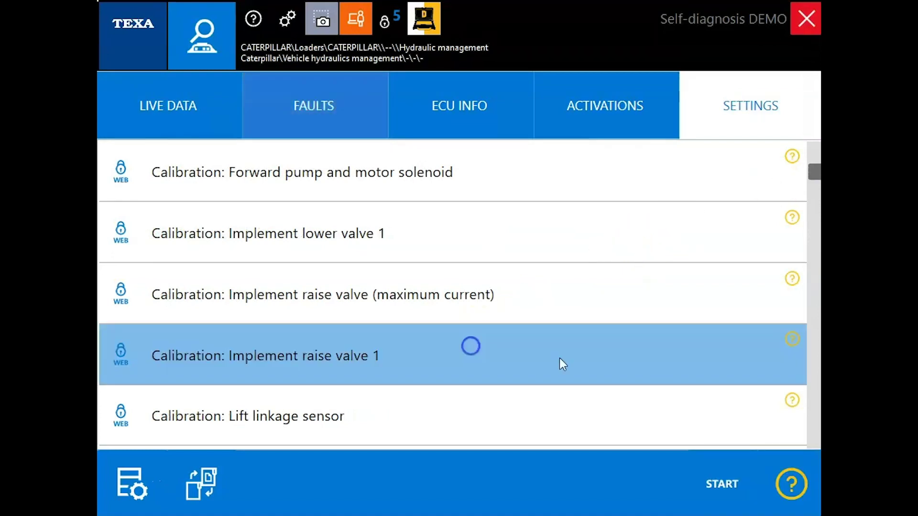
pyautogui.click(723, 473)
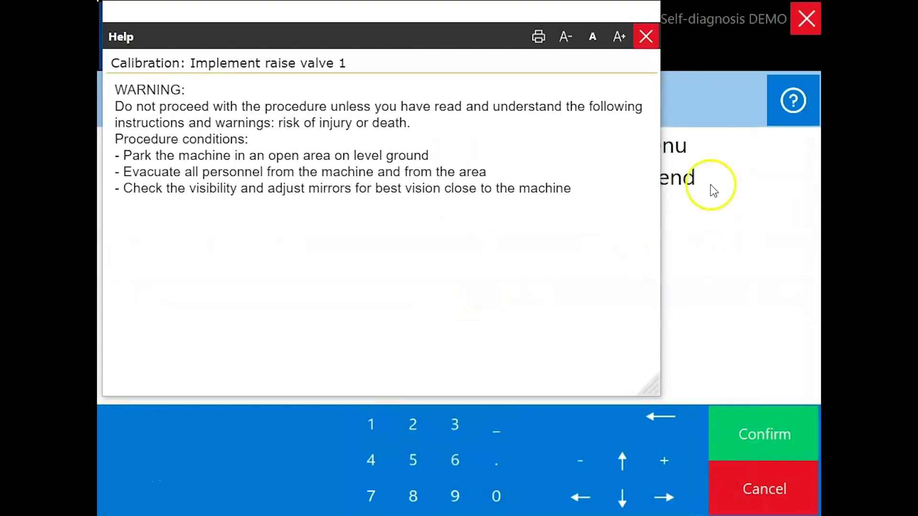
pyautogui.click(644, 40)
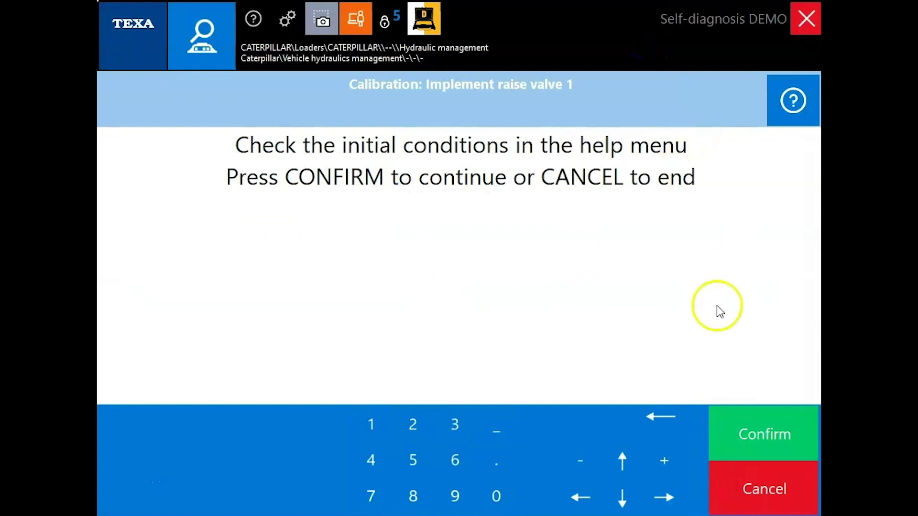
pyautogui.click(752, 443)
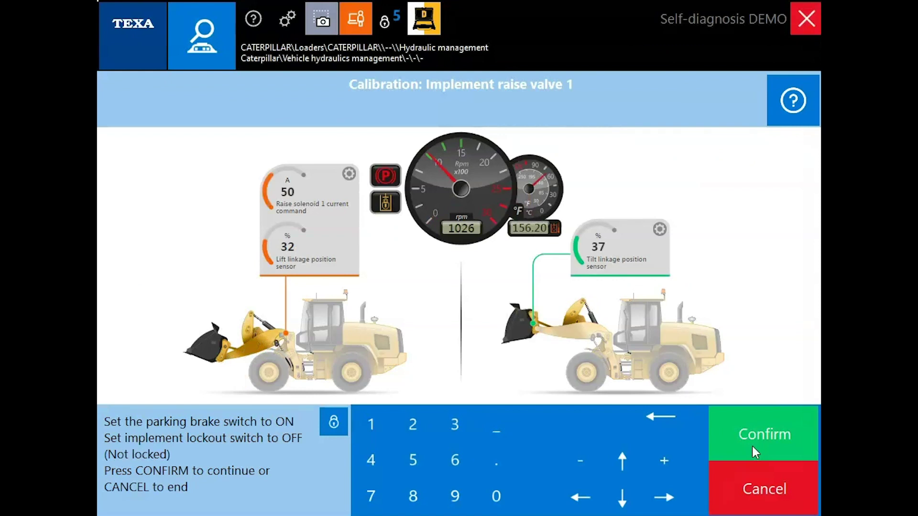
pyautogui.click(752, 446)
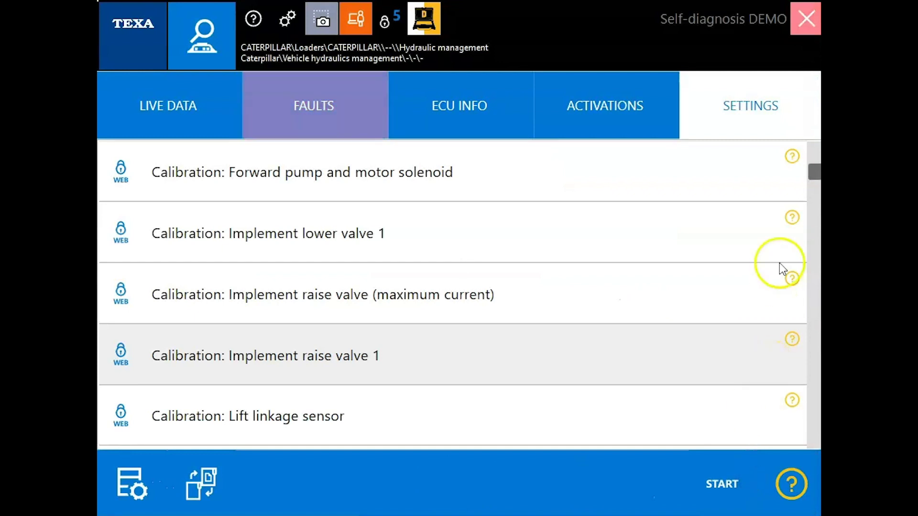
pyautogui.click(807, 19)
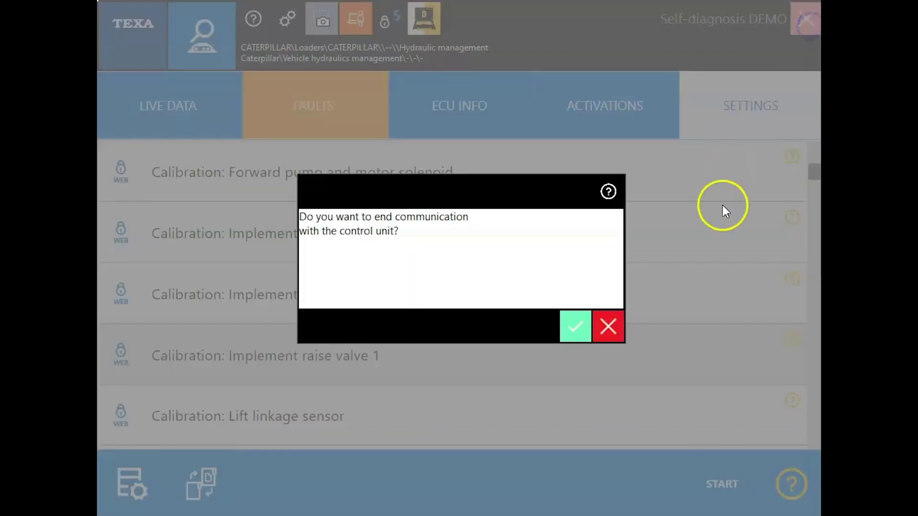
pyautogui.click(573, 339)
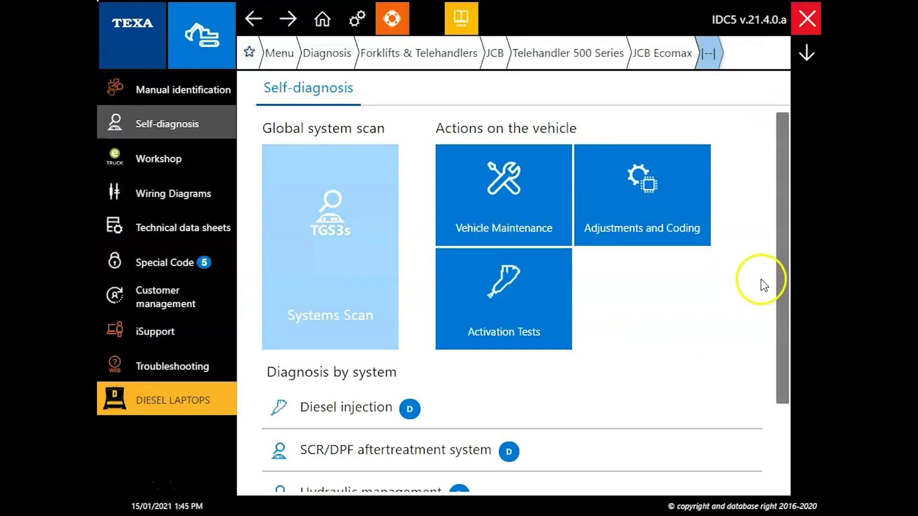
# Connect to the JCB Telehandler 500 Series hydraulic unit and step through the boom angle calibration
pyautogui.moveTo(777, 264); pyautogui.dragTo(782, 360)
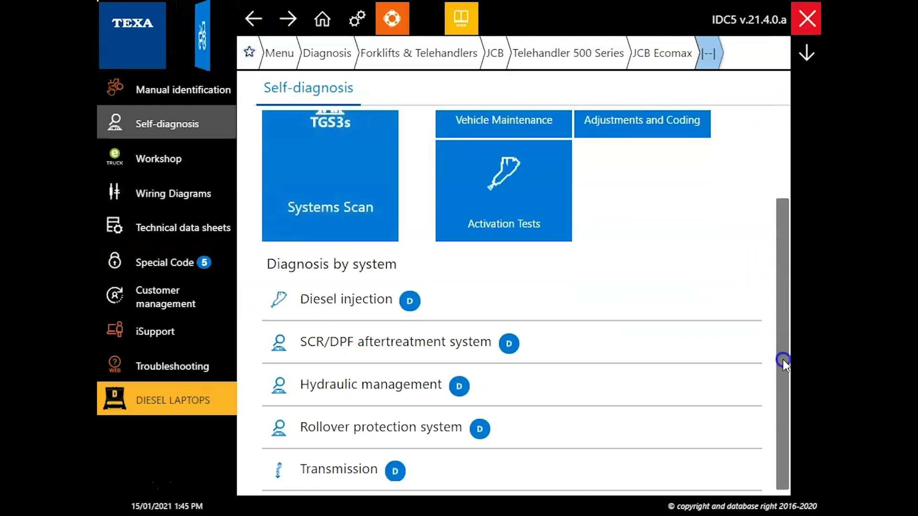
pyautogui.click(636, 365)
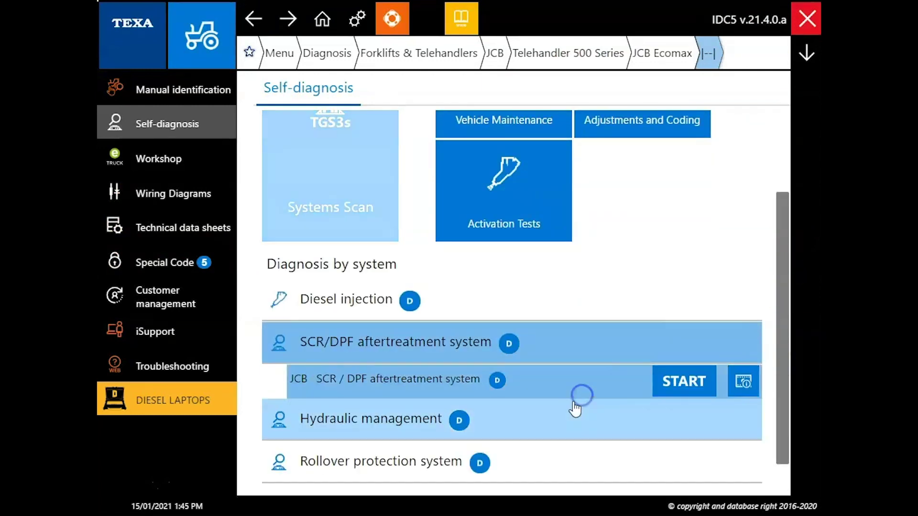
pyautogui.click(573, 412)
pyautogui.click(677, 423)
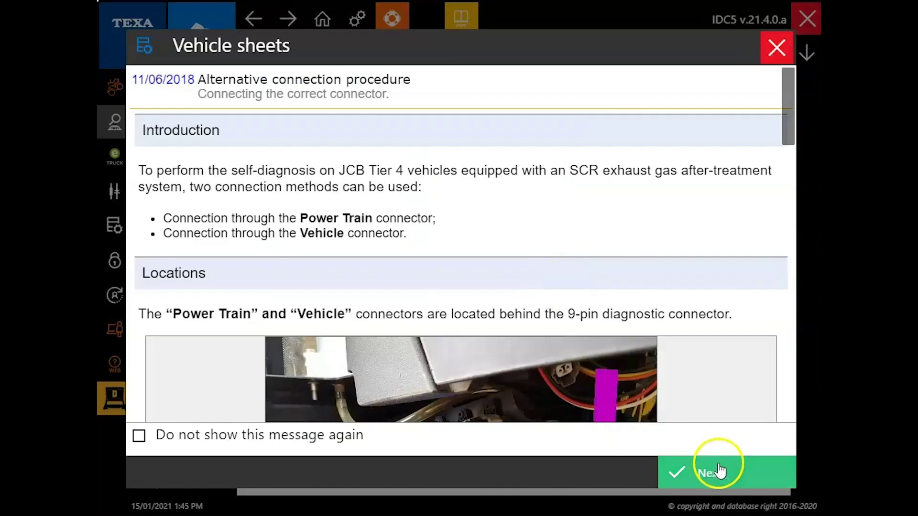
pyautogui.click(720, 471)
pyautogui.click(743, 432)
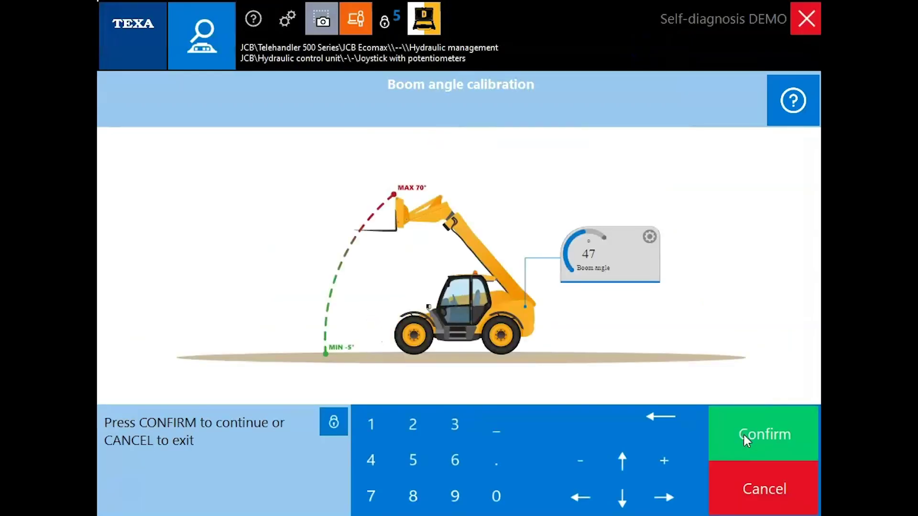
pyautogui.click(743, 432)
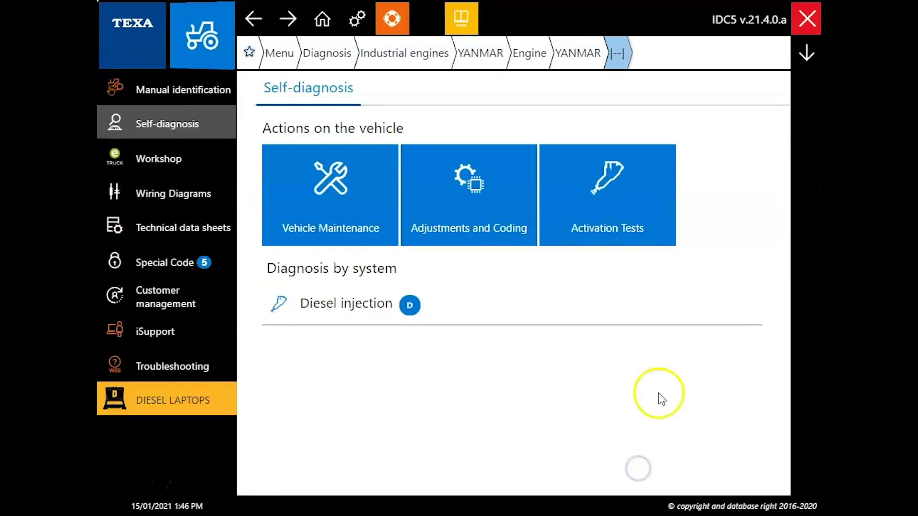
# Connect to the Yanmar Tier 3 / Tier 4 / Stage V engine ECU and choose Injector coding from its settings
pyautogui.click(655, 306)
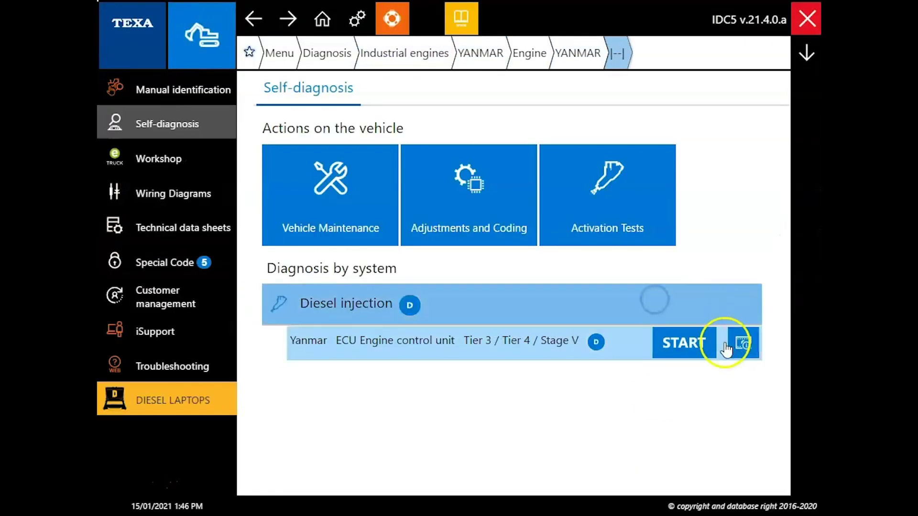
pyautogui.click(705, 344)
pyautogui.moveTo(811, 184); pyautogui.dragTo(818, 316)
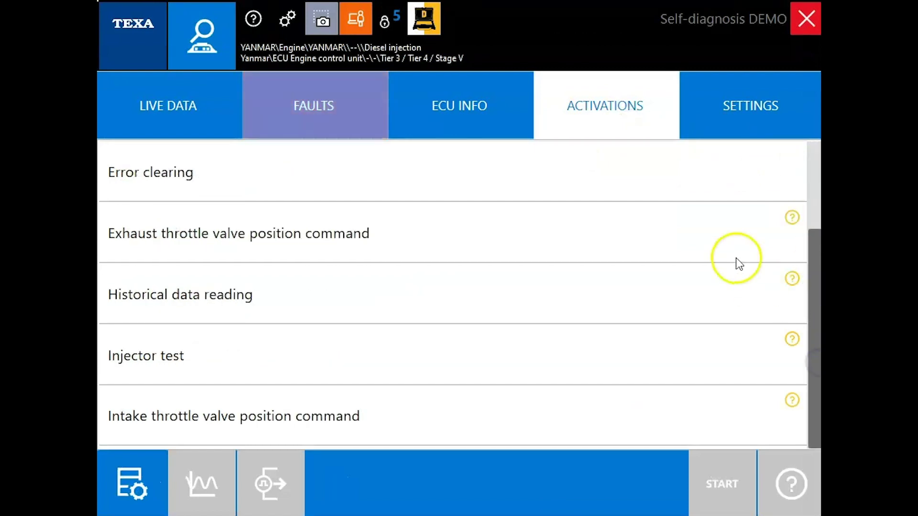
pyautogui.click(750, 107)
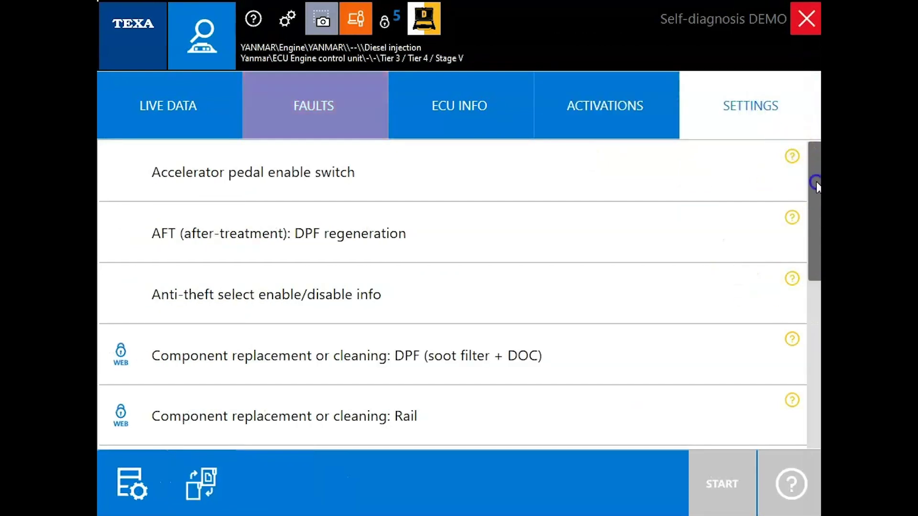
pyautogui.click(816, 203)
pyautogui.moveTo(815, 204); pyautogui.dragTo(809, 395)
pyautogui.click(740, 344)
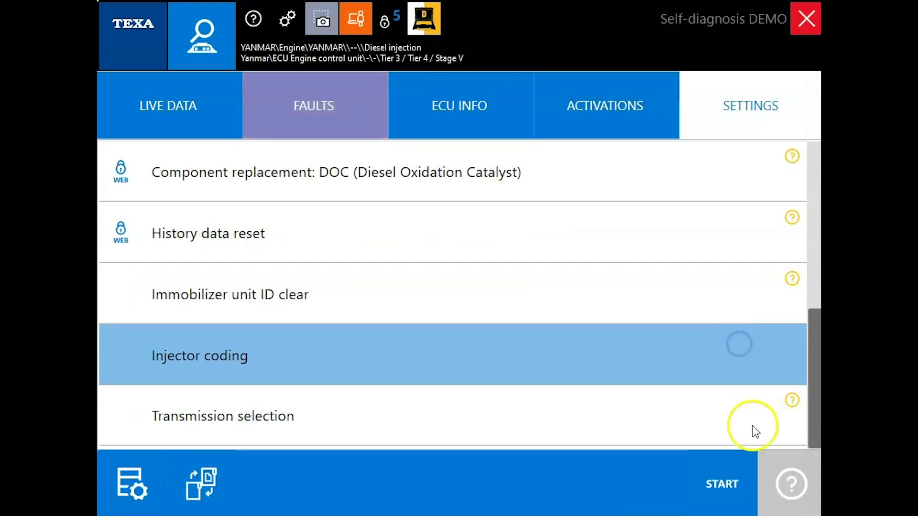
# Launch Yanmar Injector coding and accept the three warning screens to load the four injector slots
pyautogui.click(731, 488)
pyautogui.click(746, 429)
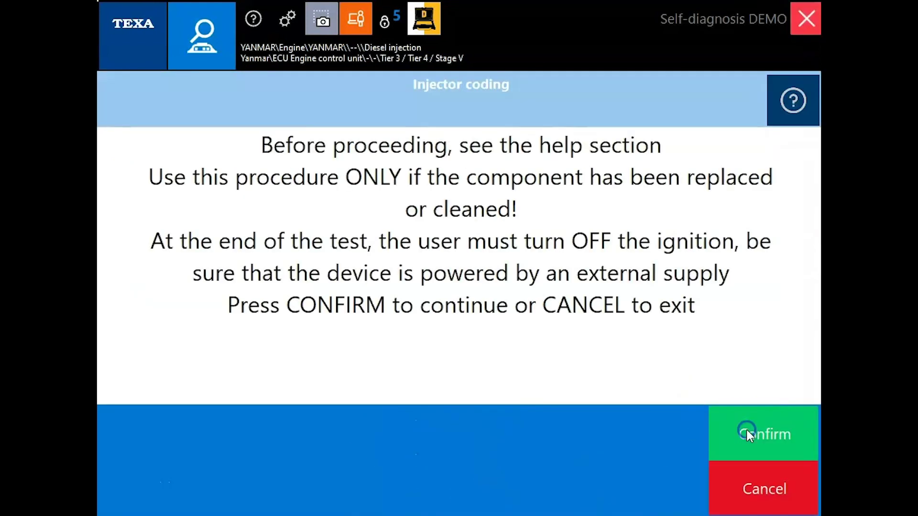
pyautogui.click(747, 429)
pyautogui.click(747, 429)
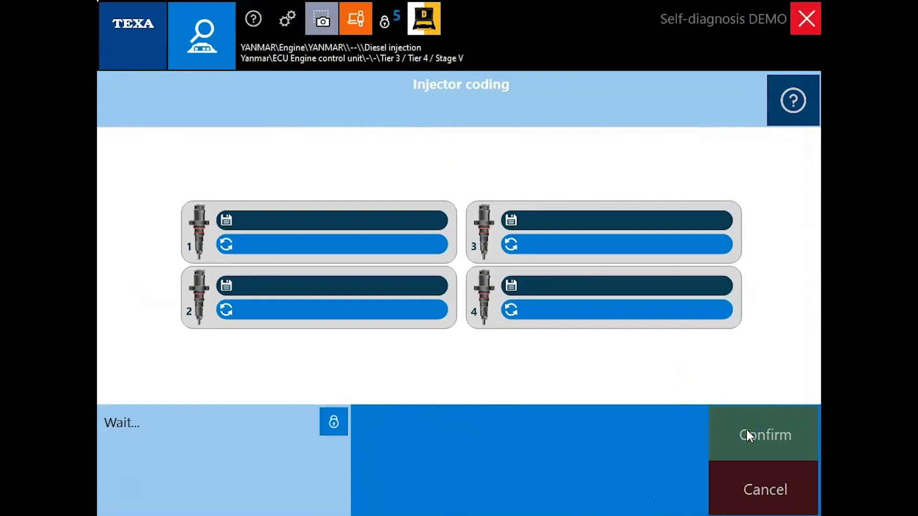